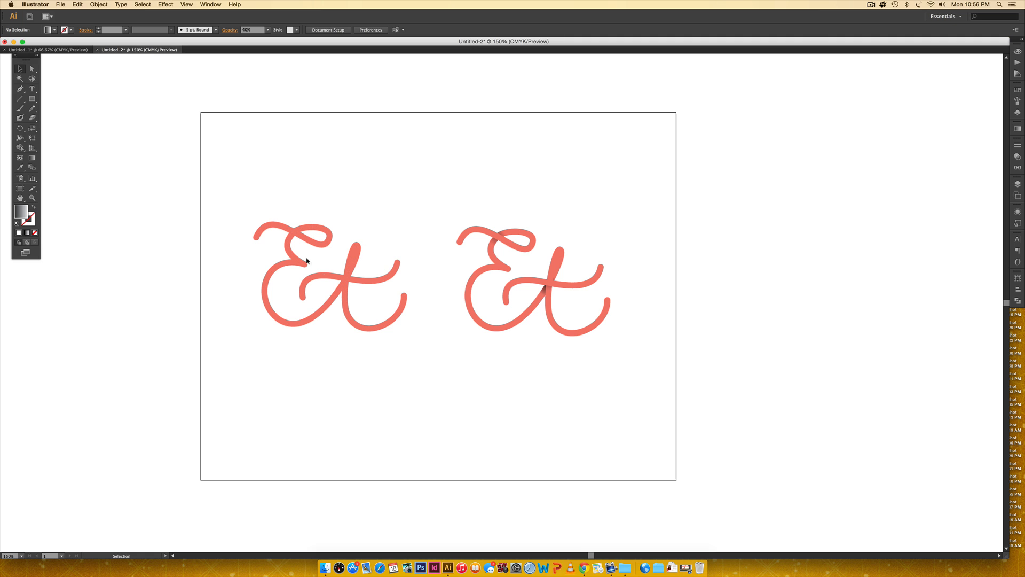
Duplicate the left "Et" lettering path into the empty area below the two existing letterings
left_click_drag(269, 205, 339, 297)
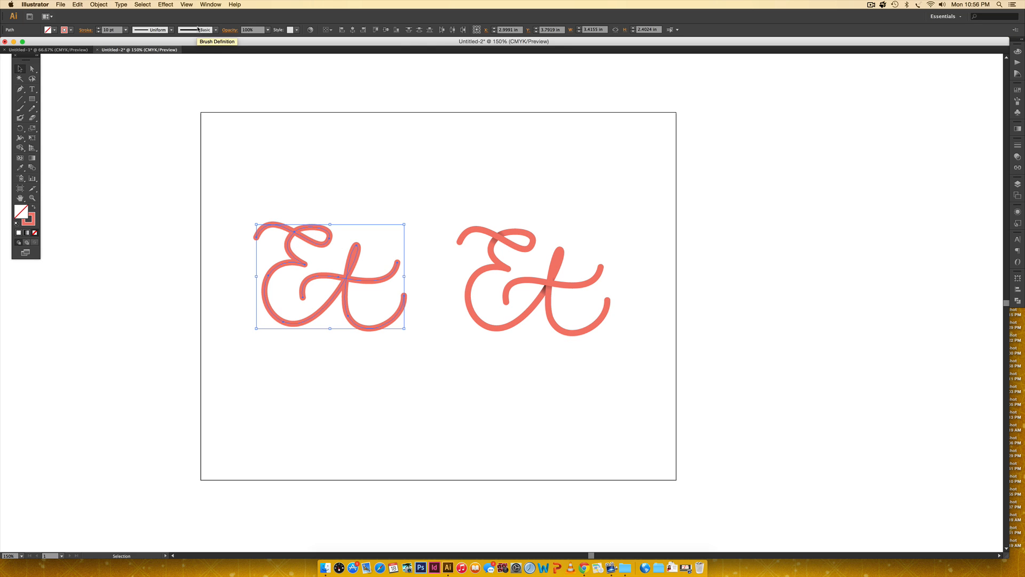
left_click(1018, 144)
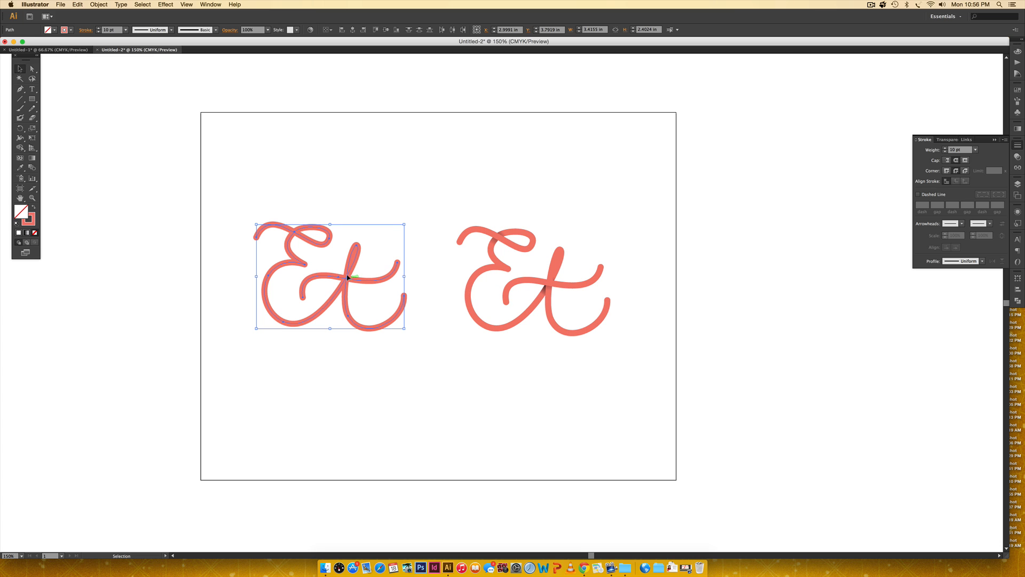
left_click_drag(348, 277, 466, 405)
Move all three letterings up on the artboard and shift the duplicate slightly down, away from the upper pair
left_click_drag(234, 171, 635, 488)
left_click_drag(548, 282, 550, 208)
left_click(597, 316)
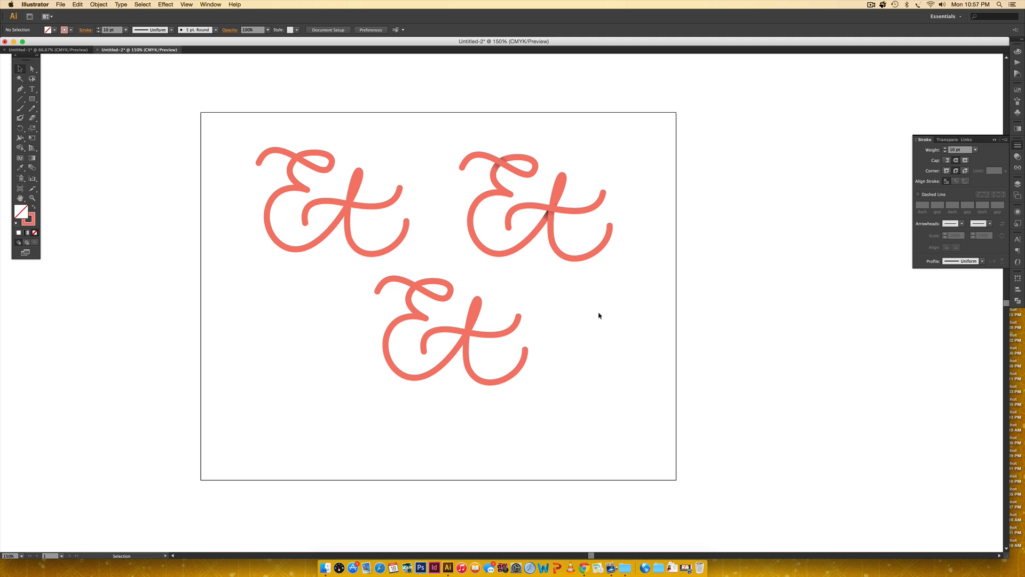
left_click(452, 328)
left_click_drag(451, 328, 449, 356)
Expand the duplicate lettering's fill and stroke and unite the result into a single shape with Pathfinder
left_click(99, 5)
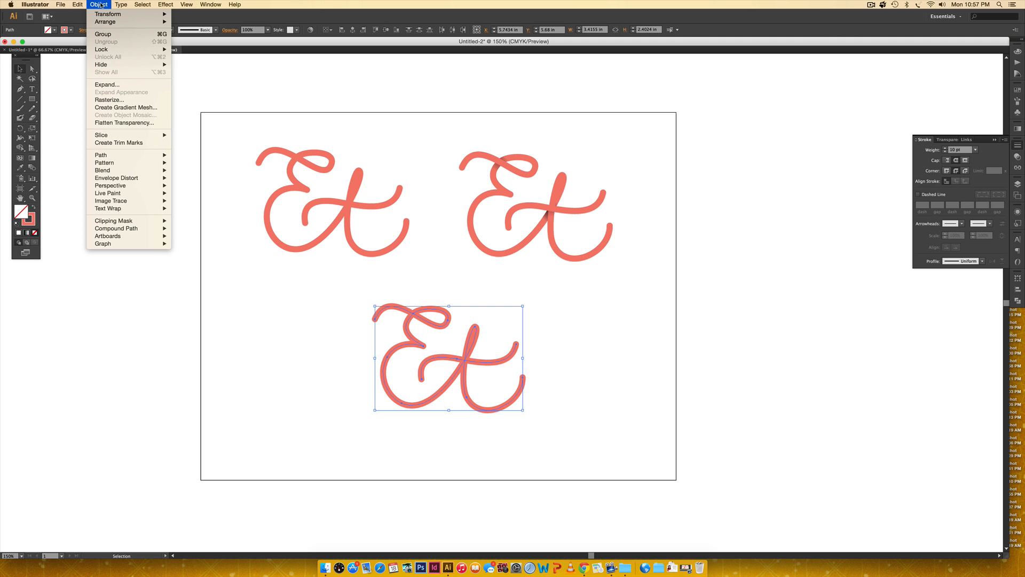
left_click(140, 84)
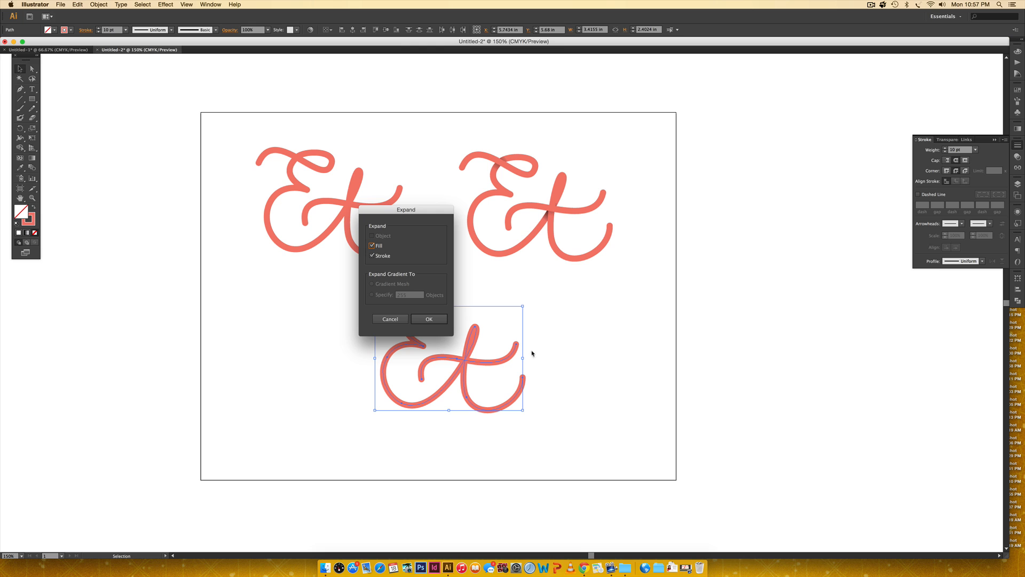
key("Return")
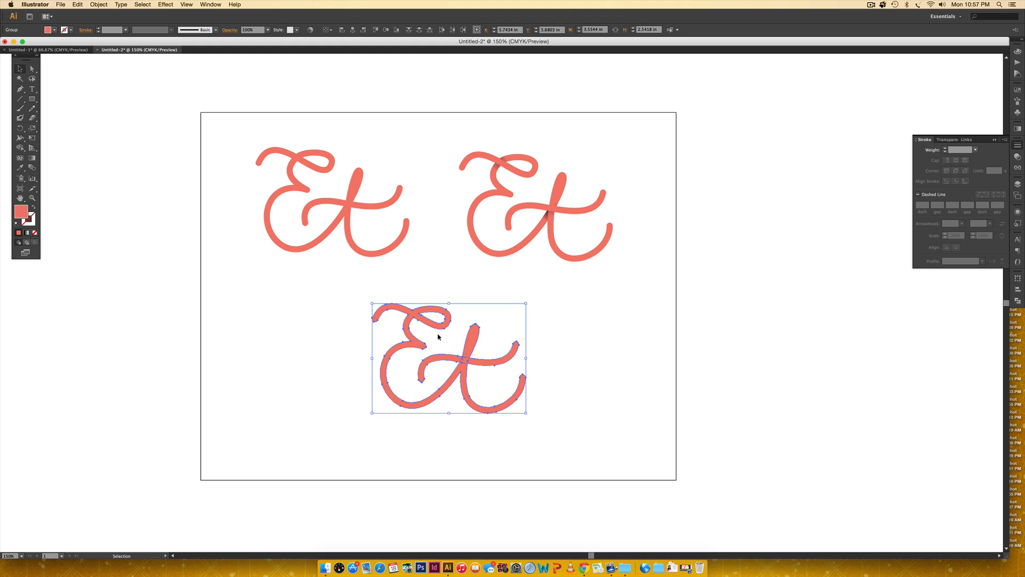
left_click(1018, 300)
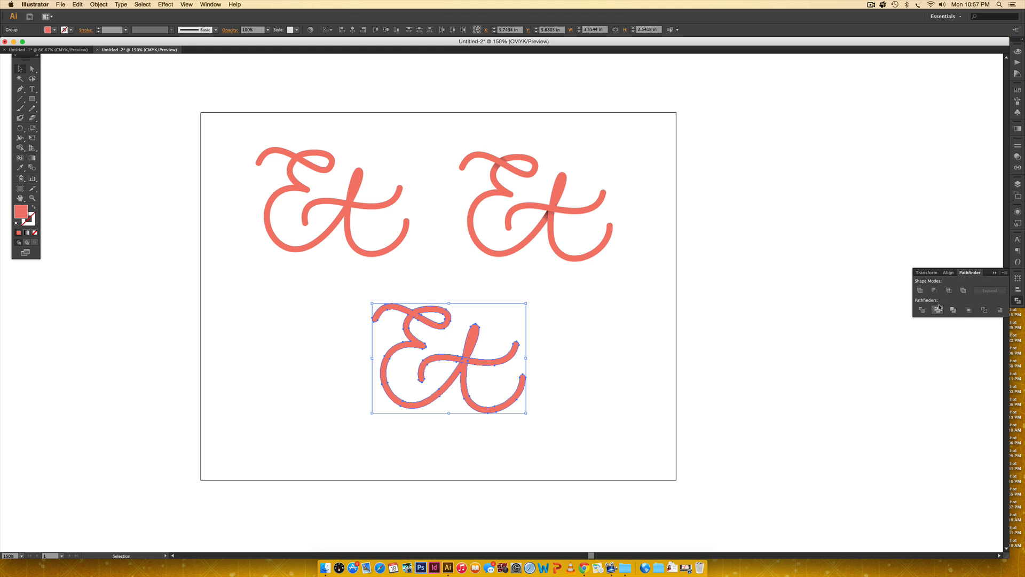
left_click(921, 291)
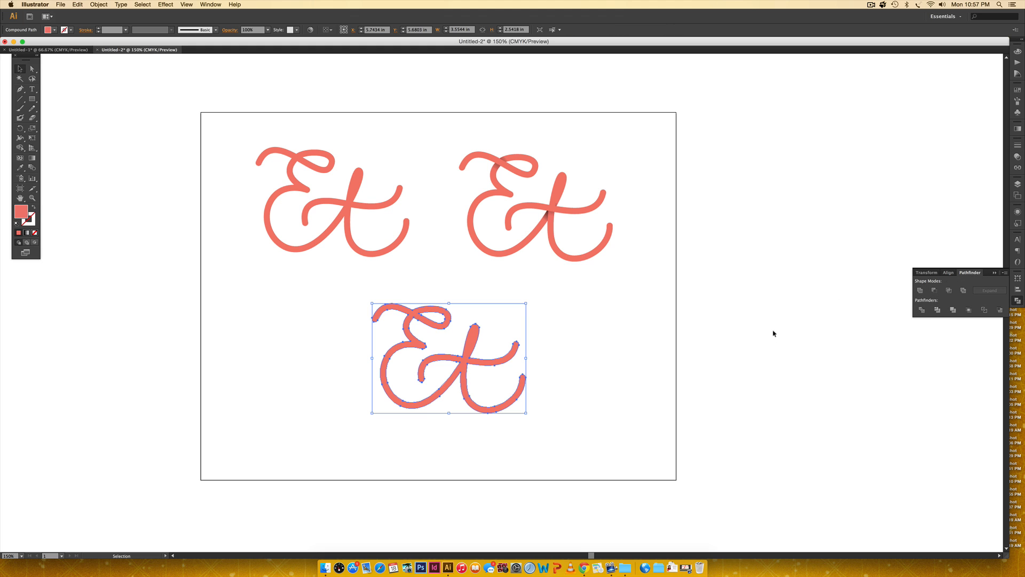
Compare the united duplicate's outline with the original stroked lettering path by selecting each one
scroll(785, 337, "down", 1)
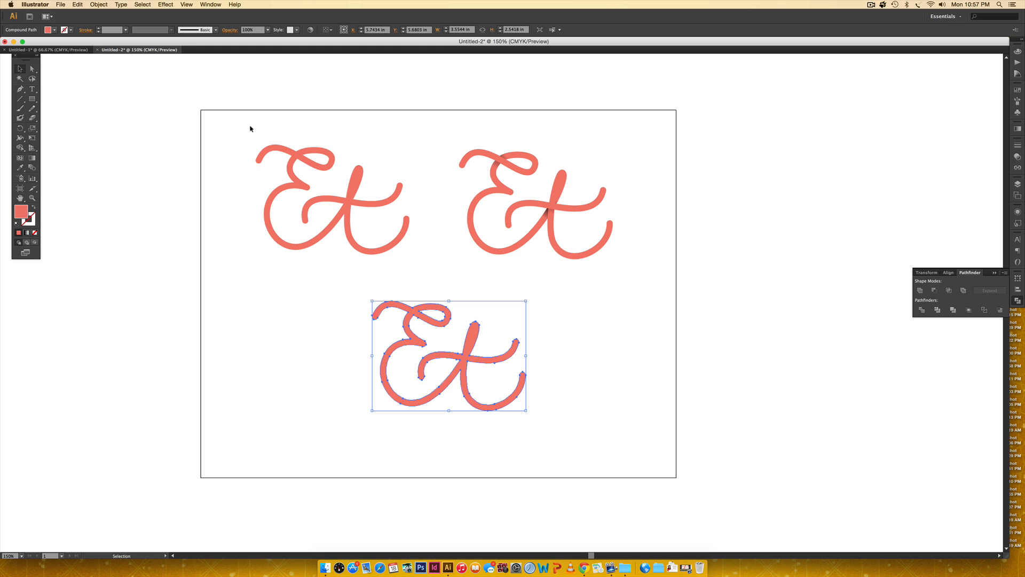
left_click_drag(254, 131, 315, 204)
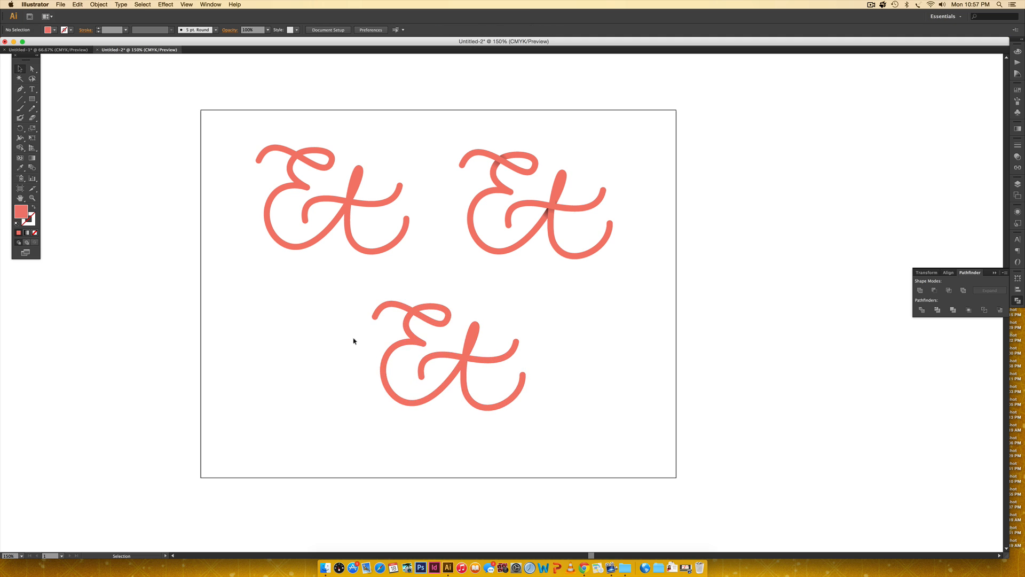
left_click(418, 323)
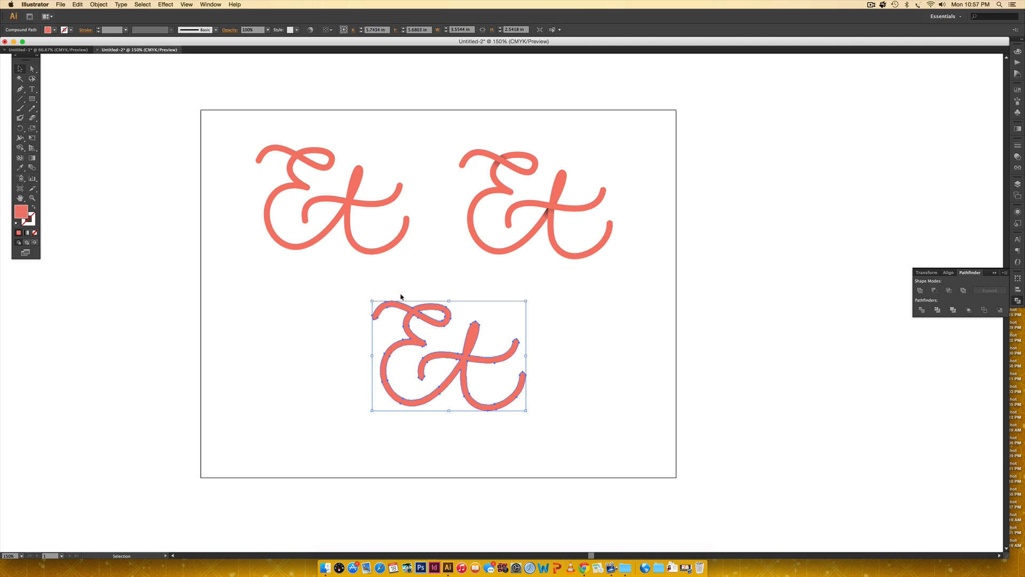
left_click(347, 223)
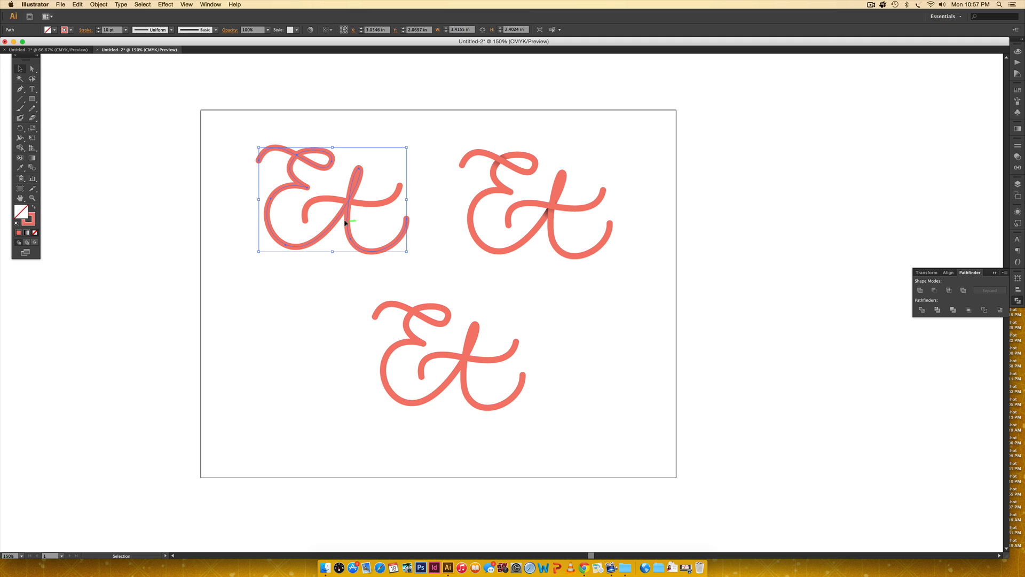
left_click(383, 224)
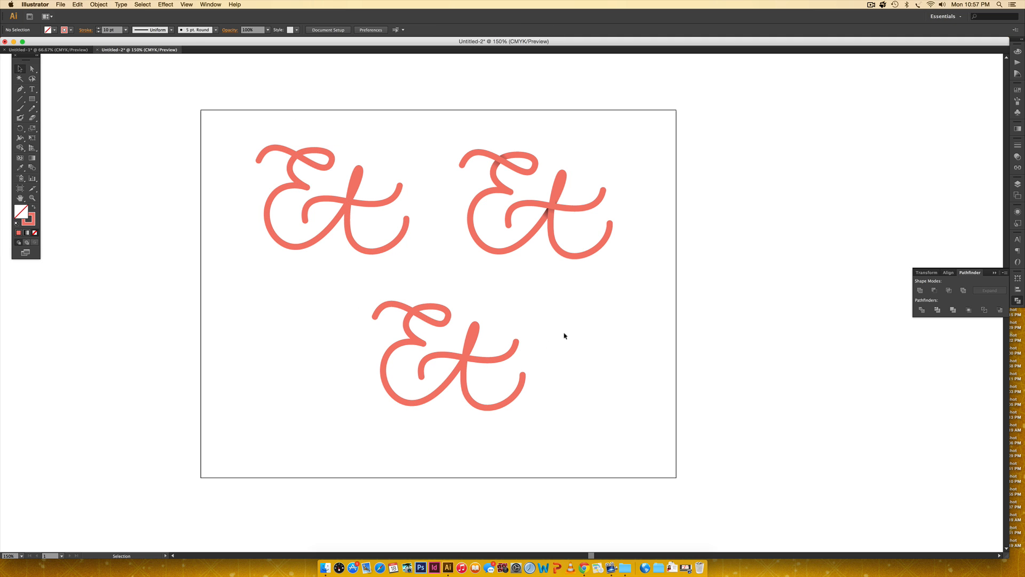
With the Pen tool, draw the shadow's first edge along the underside of the E's loop crossing and remove its stroke
key("z")
left_click_drag(345, 263, 506, 358)
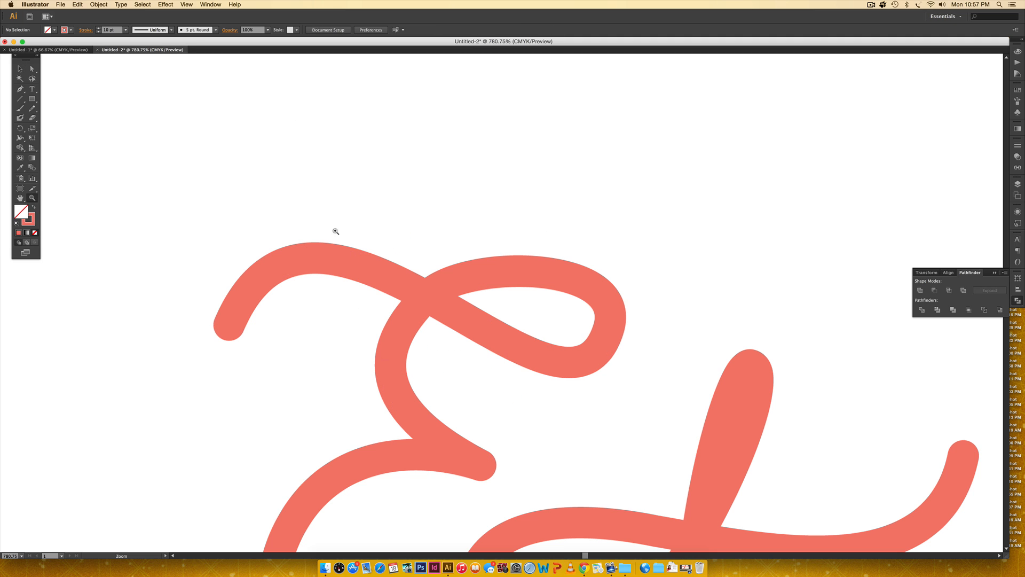
left_click_drag(305, 194, 503, 395)
key("p")
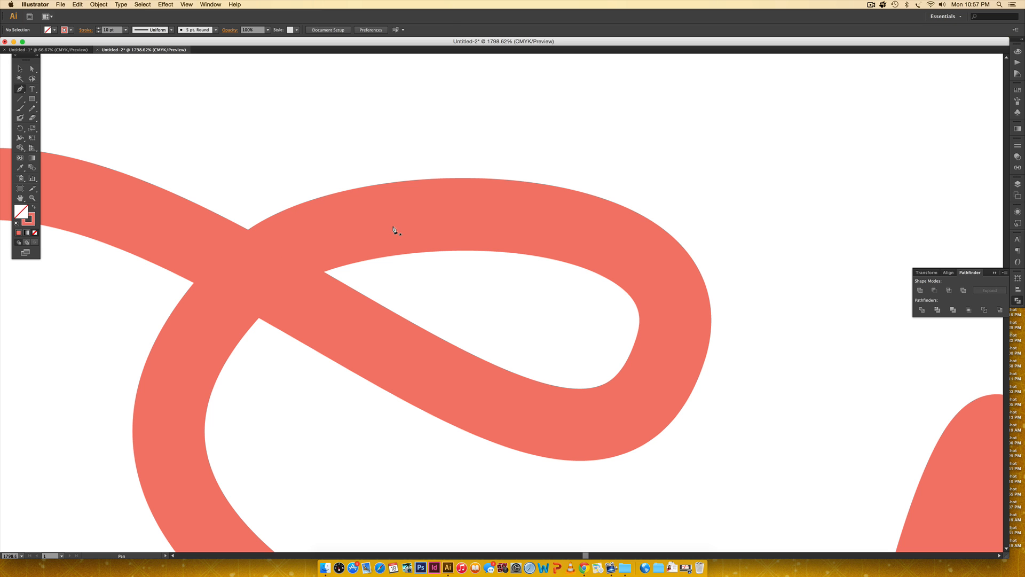
scroll(285, 305, "left", 5)
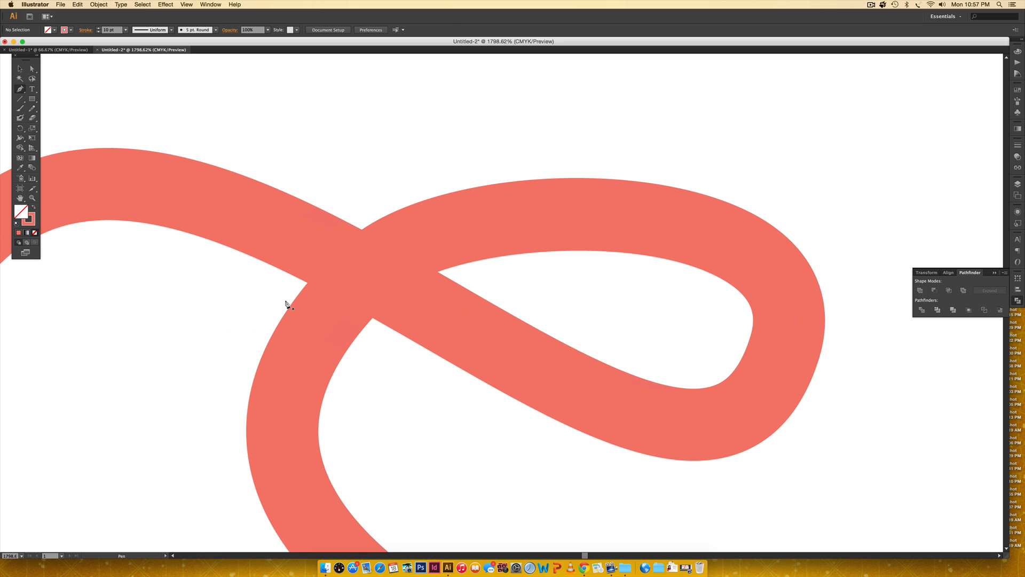
key("super+equal")
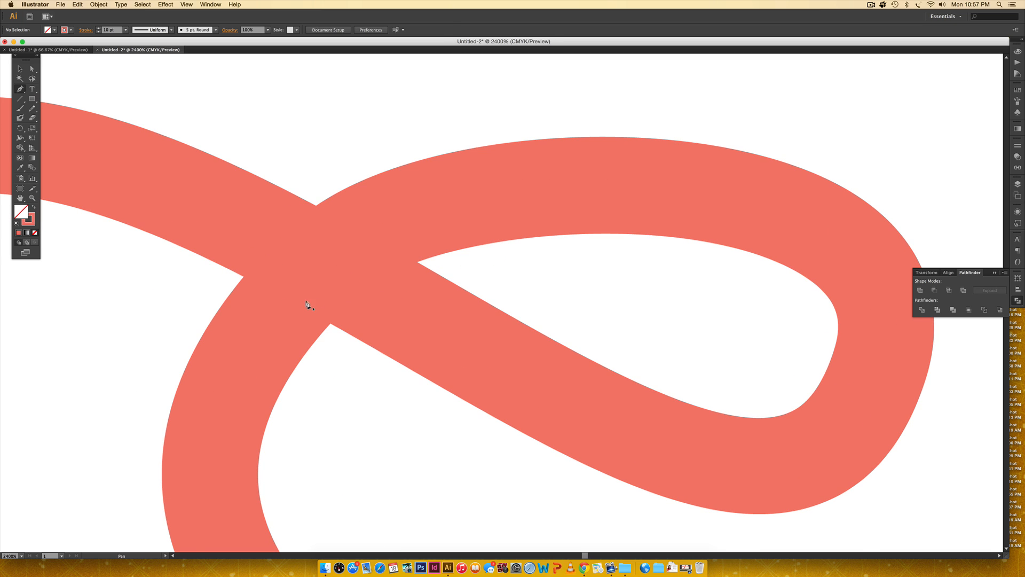
left_click_drag(321, 297, 466, 259)
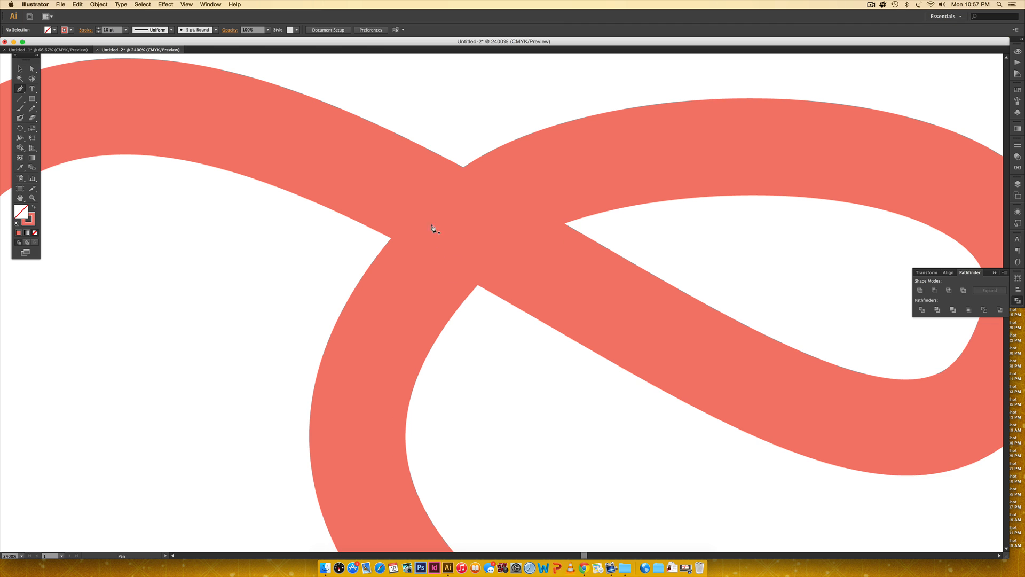
left_click(390, 238)
left_click(475, 283)
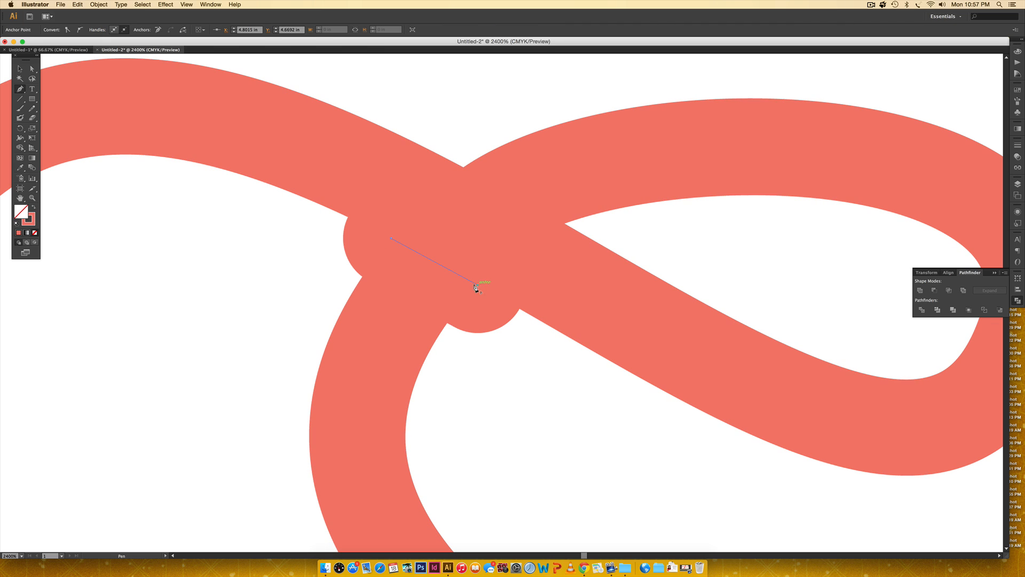
left_click(32, 226)
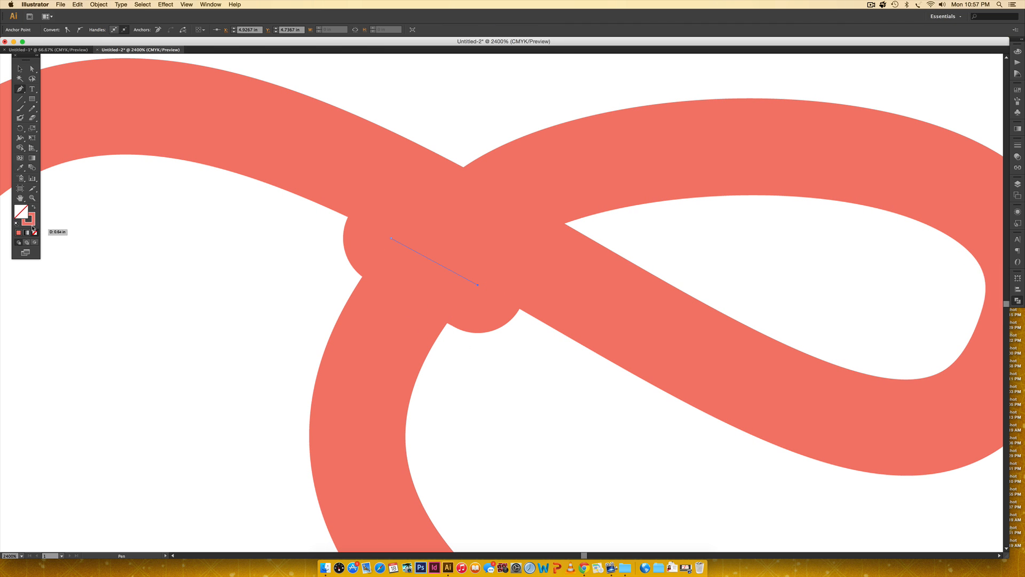
left_click(35, 232)
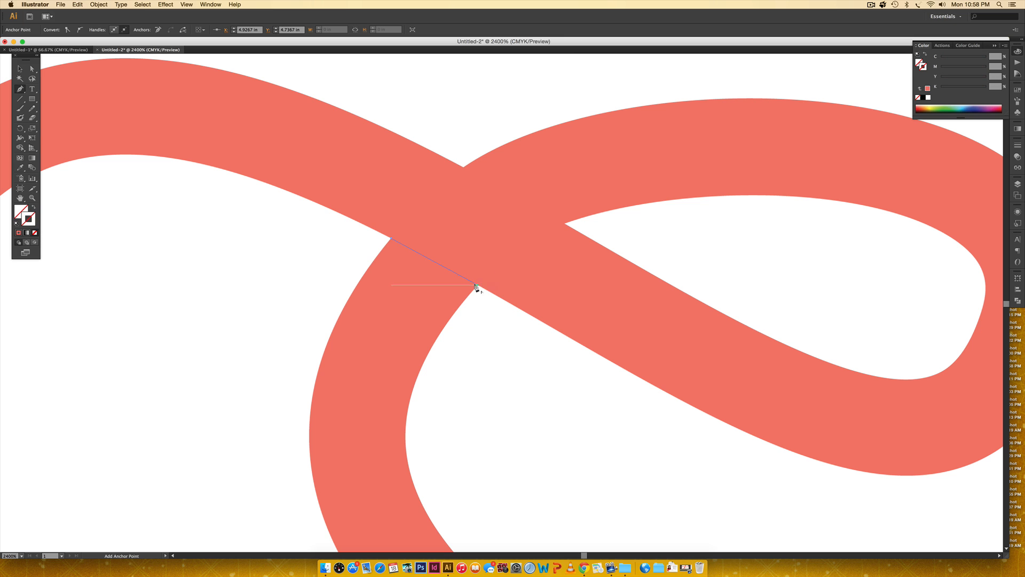
Trace both curved sides of the lower strand and close the shadow shape at the loop crossing
left_click_drag(411, 392, 395, 444)
left_click_drag(395, 439, 396, 444)
left_click(411, 391)
left_click(310, 410)
left_click_drag(391, 238, 465, 149)
left_click_drag(755, 272, 618, 298)
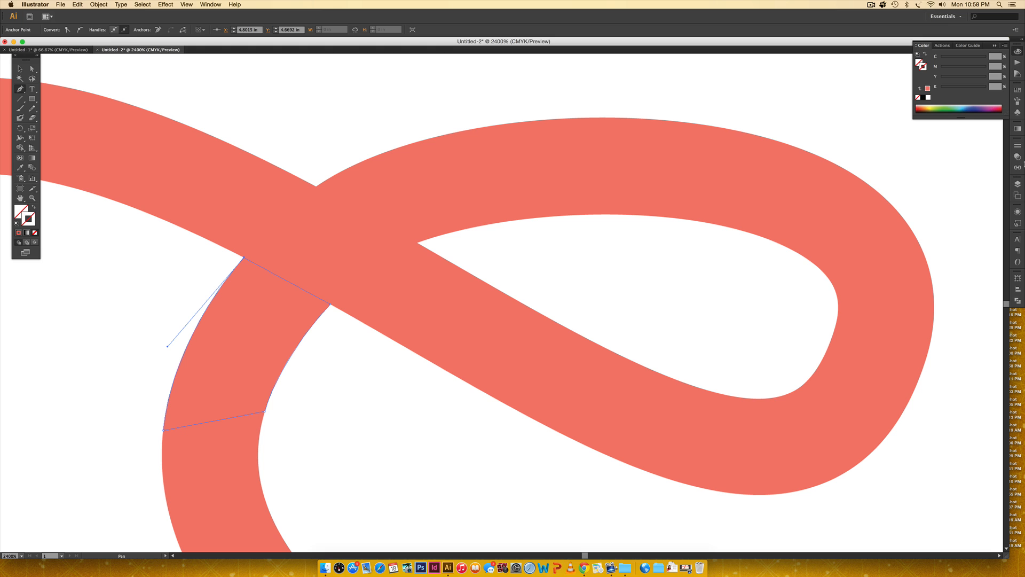
left_click(1017, 128)
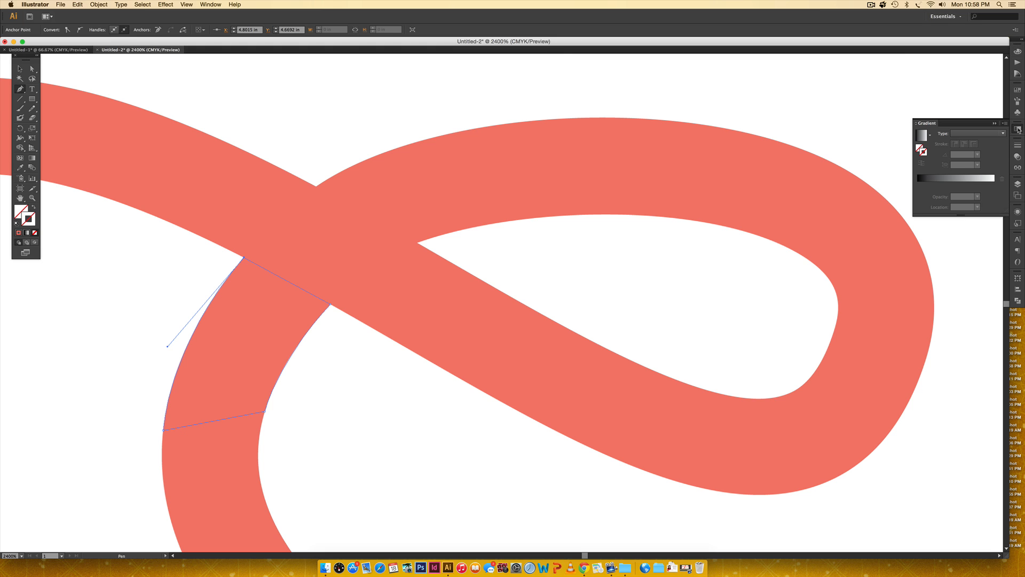
left_click(921, 134)
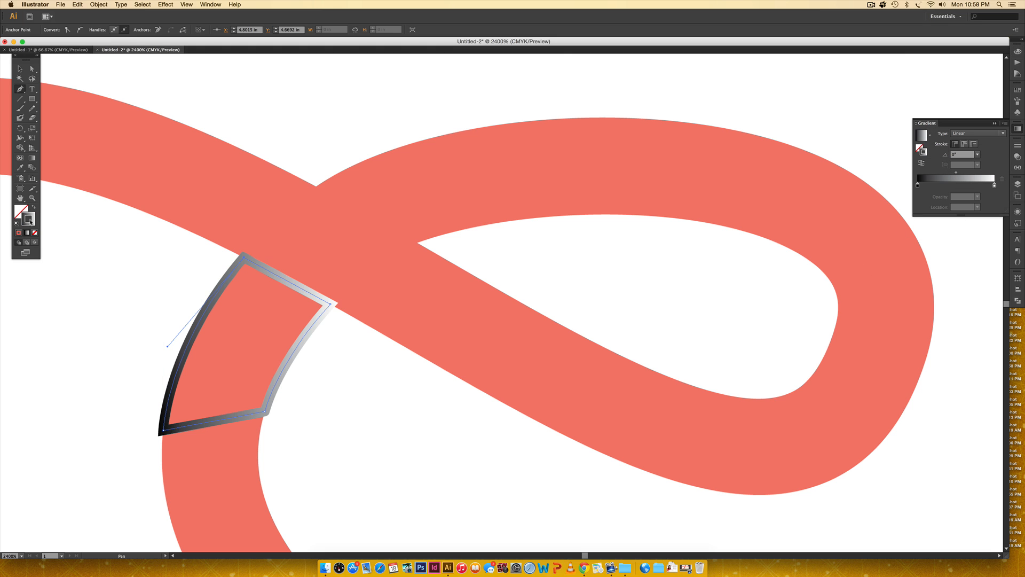
left_click(35, 232)
Fill the shadow shape with the black-to-white linear gradient
left_click(21, 211)
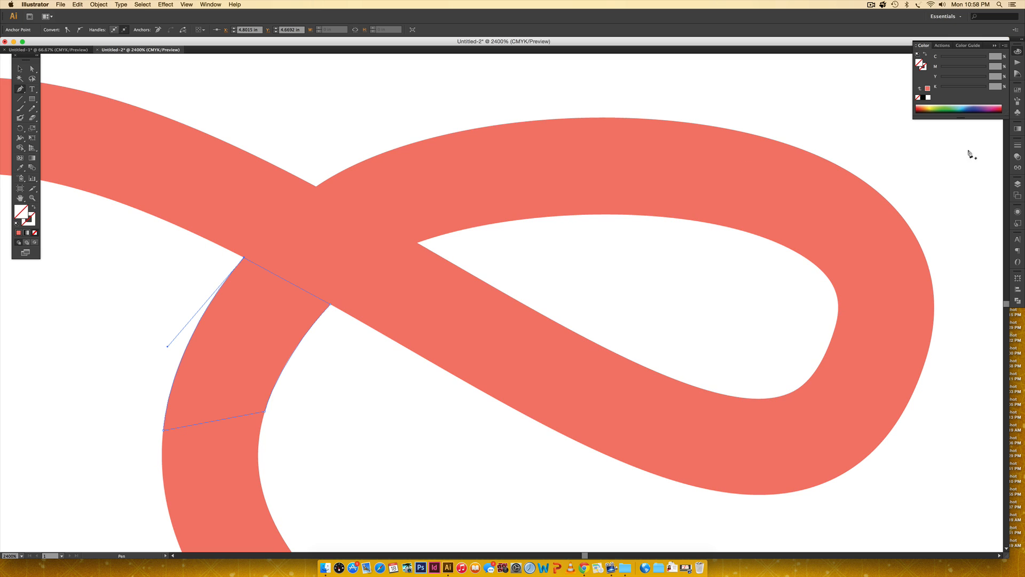
left_click(1016, 129)
left_click(922, 135)
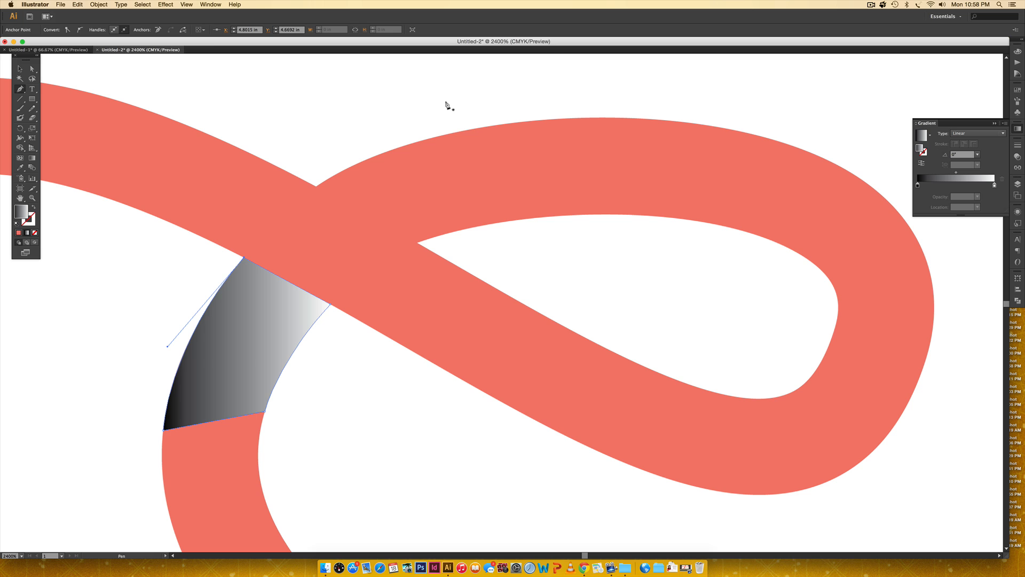
Set the white gradient stop's opacity to 0%
left_click(994, 184)
left_click(968, 198)
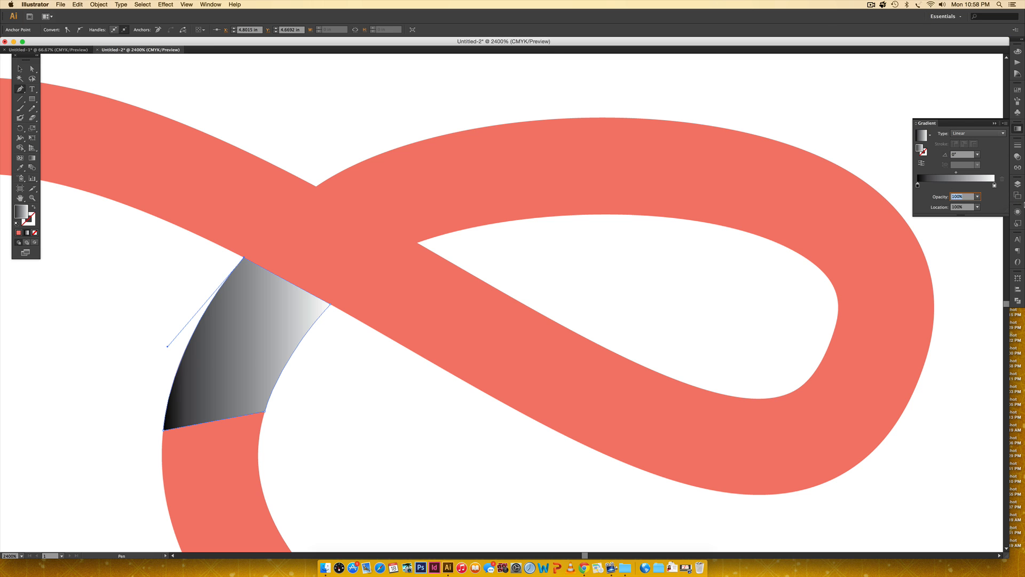
type("0")
key("Return")
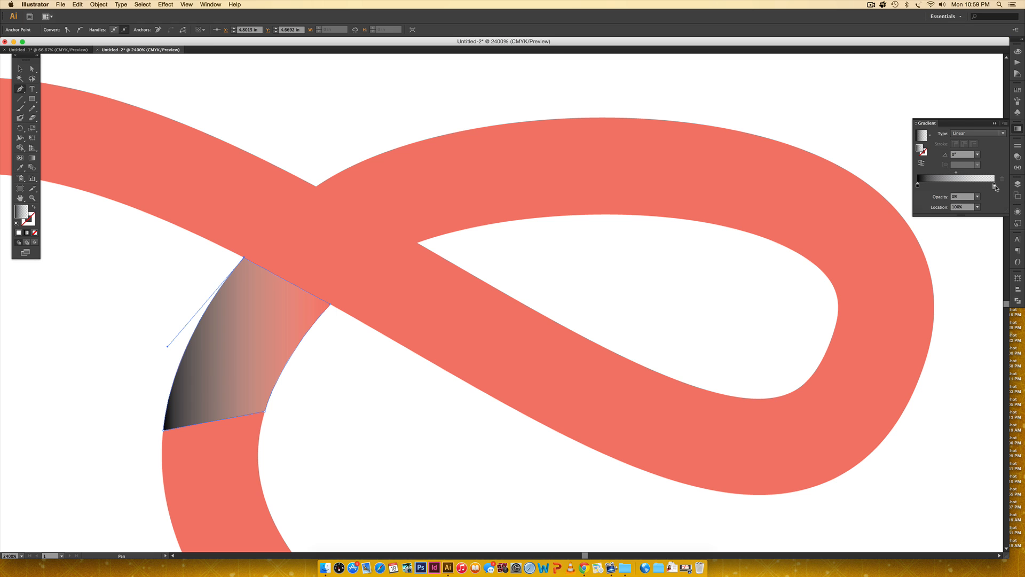
Change the transparent gradient stop's colour to black so the shadow fades without white
left_click(1018, 52)
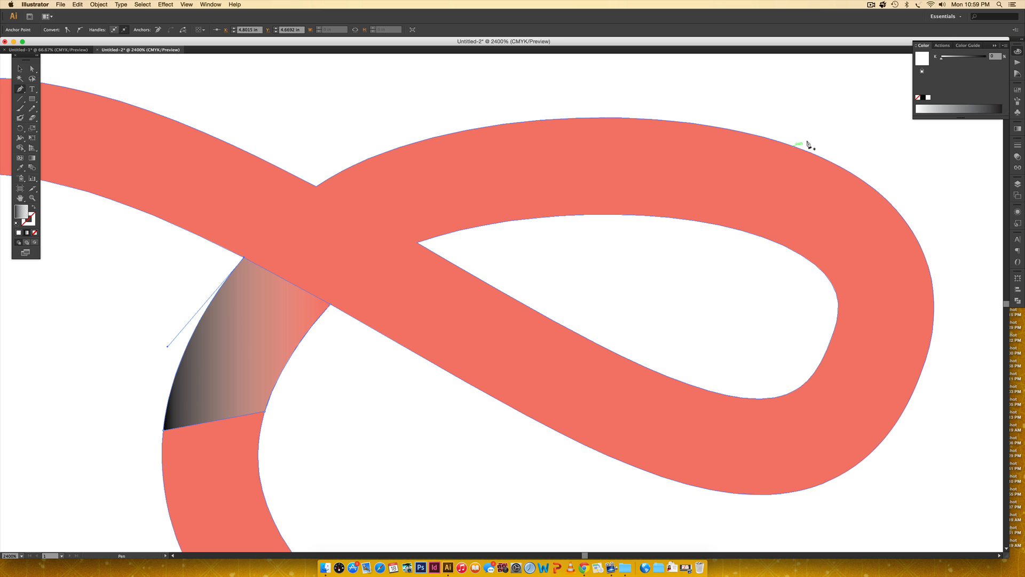
left_click(922, 98)
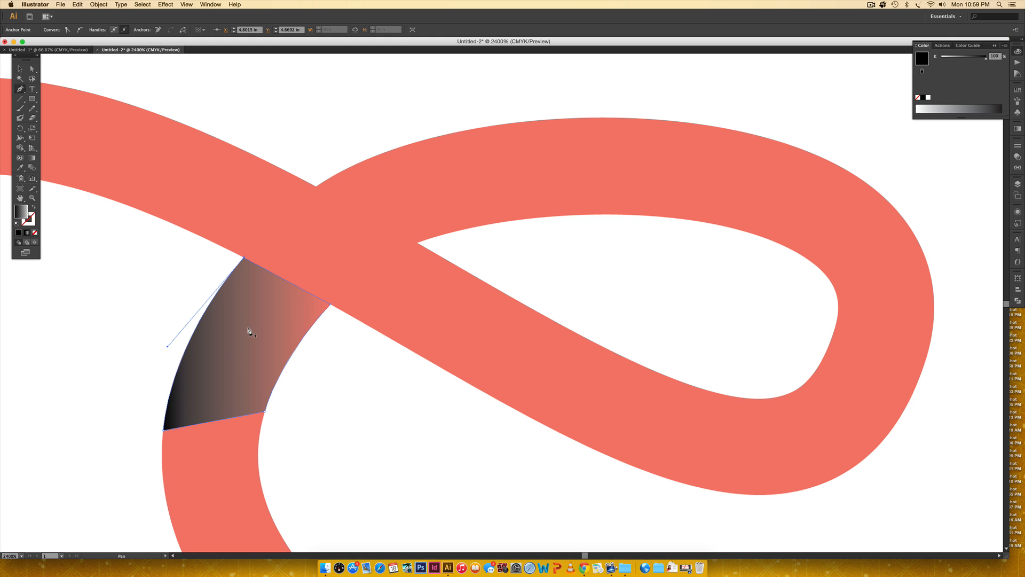
left_click(1017, 129)
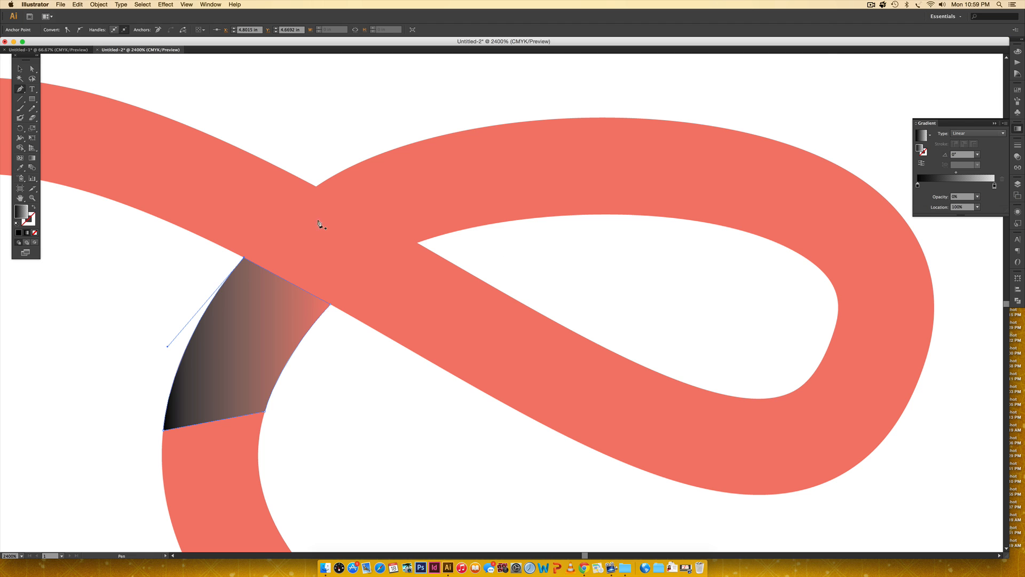
Redirect the shadow gradient with the Gradient tool to about -122.5°, darkest at the crossing, and lengthen its fade down the strand
left_click(32, 159)
left_click_drag(299, 258, 231, 366)
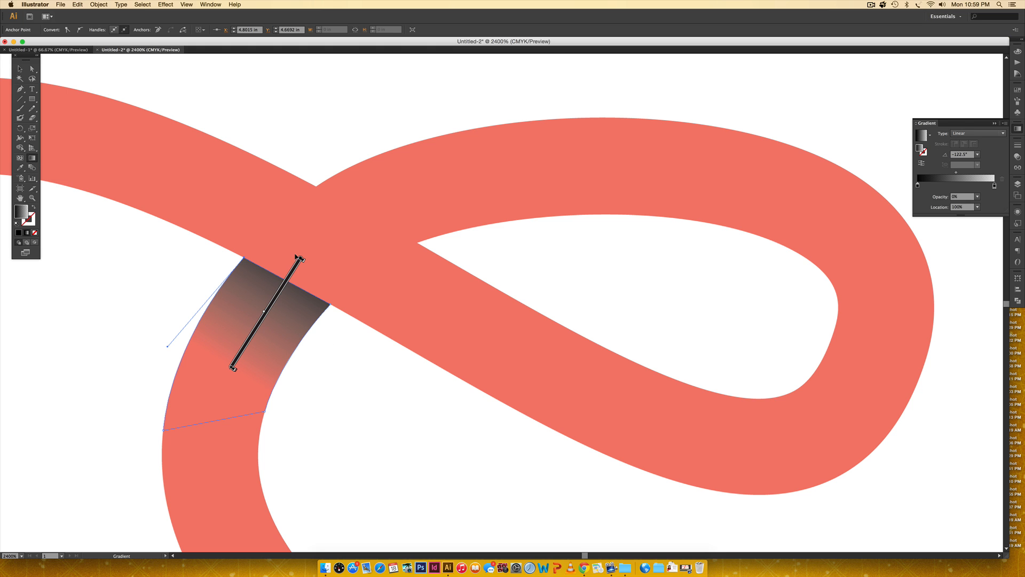
left_click_drag(299, 257, 289, 277)
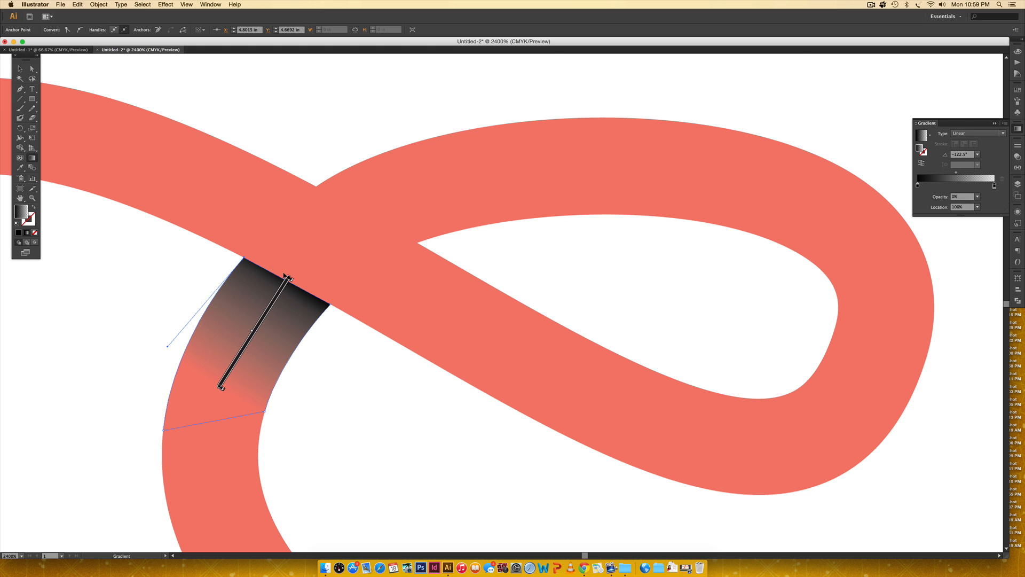
left_click_drag(285, 273, 298, 253)
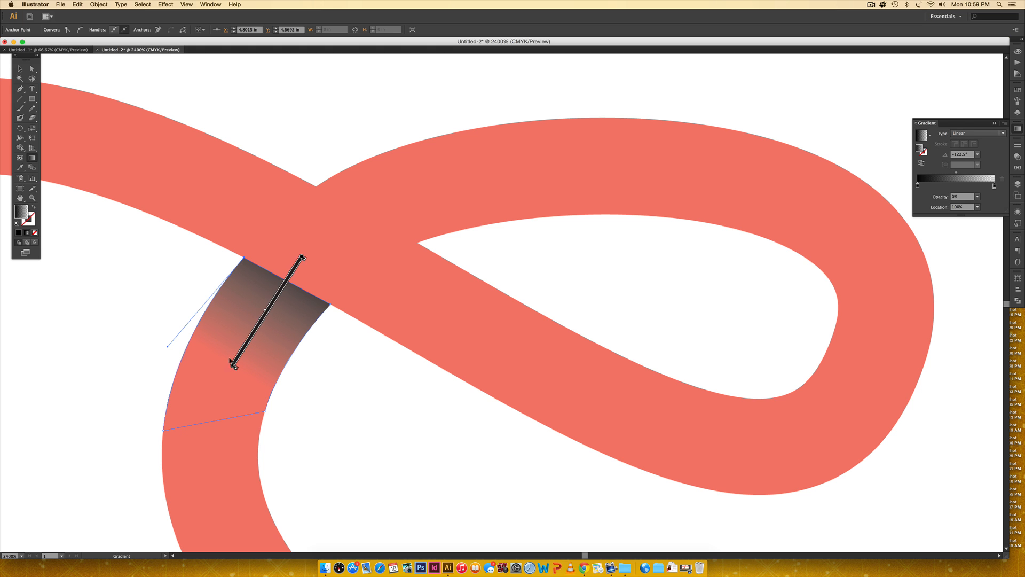
left_click_drag(231, 367, 216, 386)
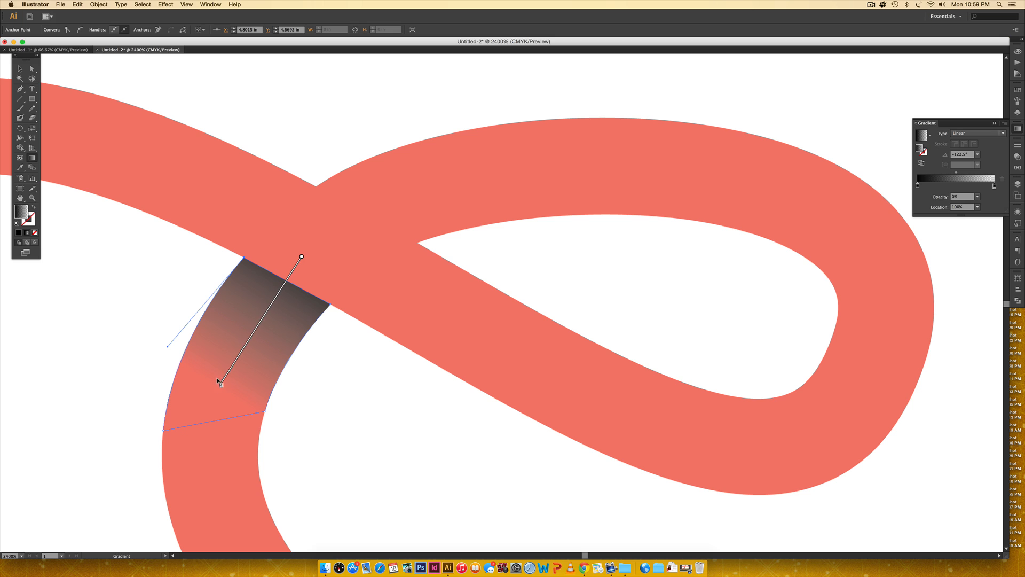
Fine-tune where the shadow's gradient ends, and blend the shape in Multiply mode at 60% opacity
left_click_drag(218, 387, 226, 377)
key("v")
left_click(1017, 156)
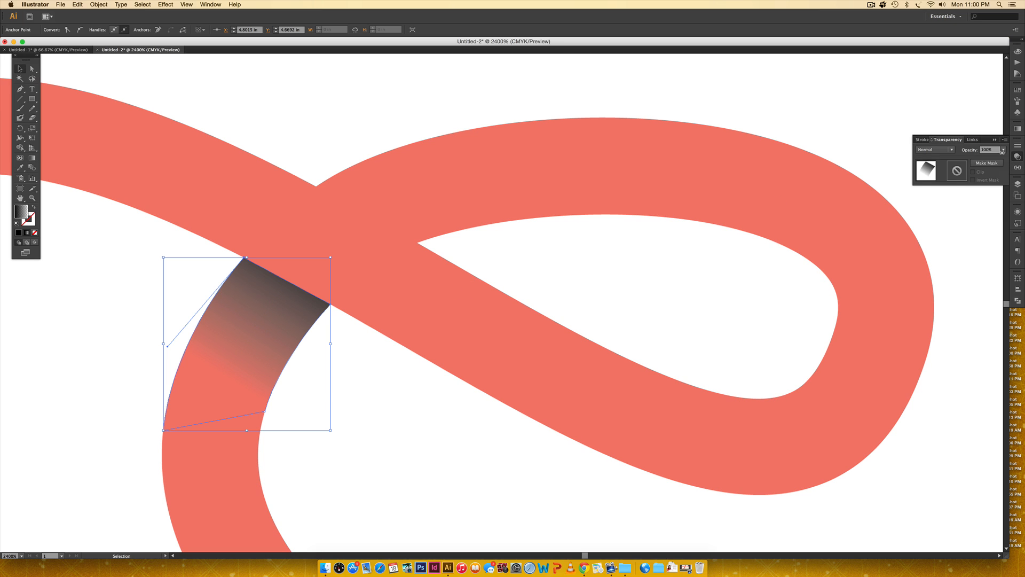
left_click(930, 155)
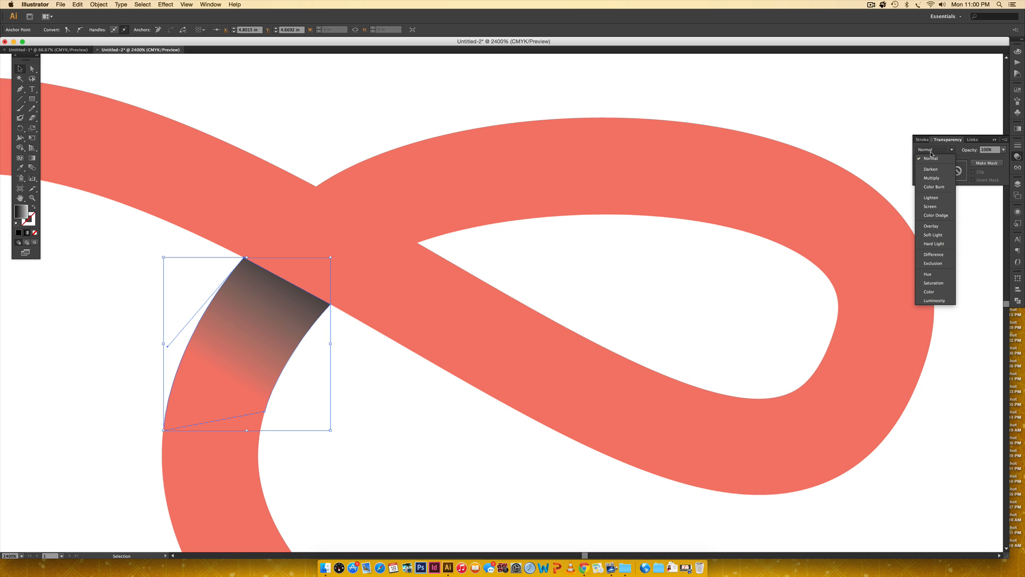
left_click(939, 180)
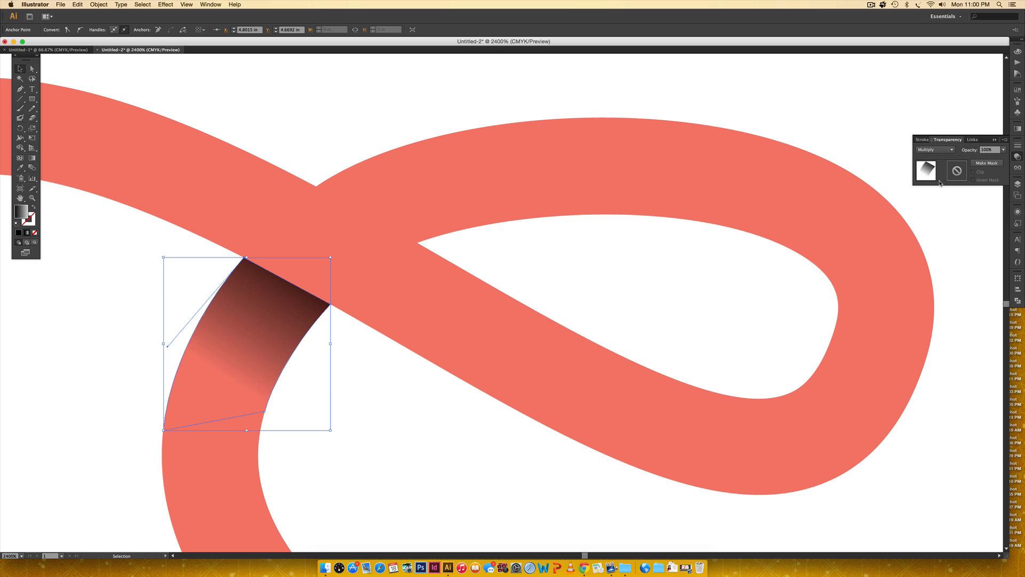
left_click(990, 149)
key("Return")
key("a")
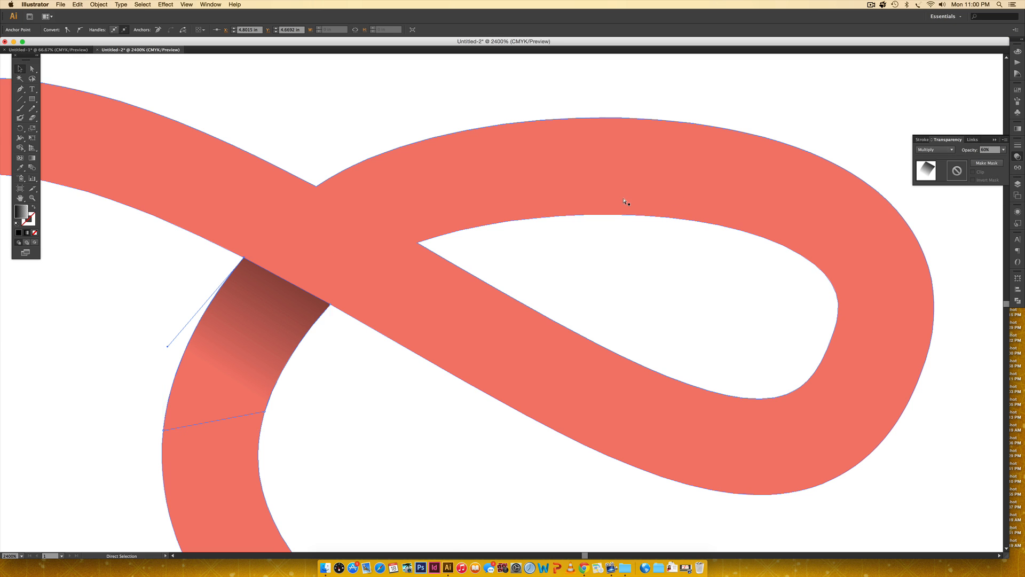
key("super+minus")
key("super+minus")
key("super+minus")
key("super+minus")
key("v")
left_click(627, 231)
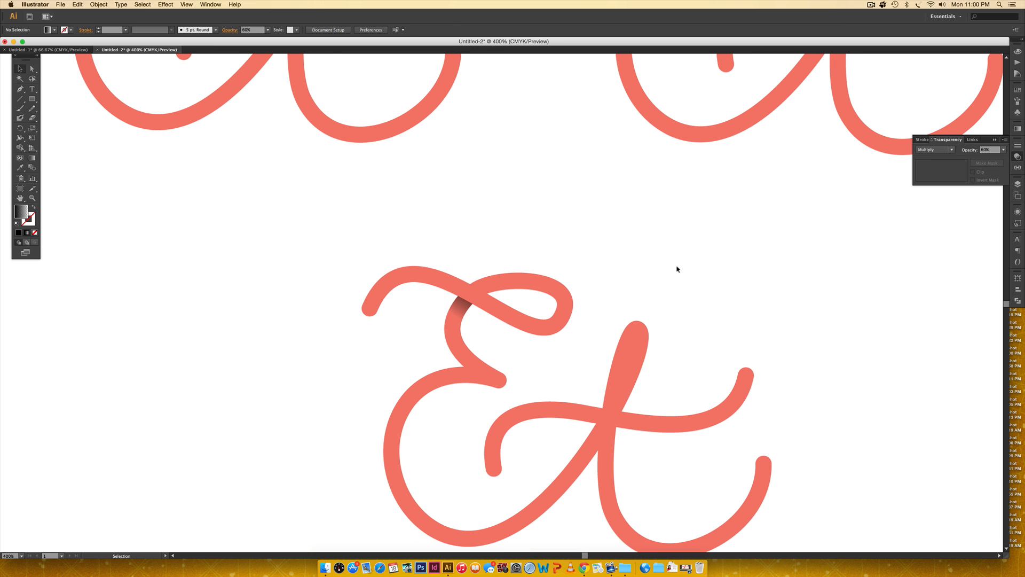
Draw a closed Pen shape over the E loop's strand on the other side of the crossing, following both curved edges
scroll(617, 309, "right", 1)
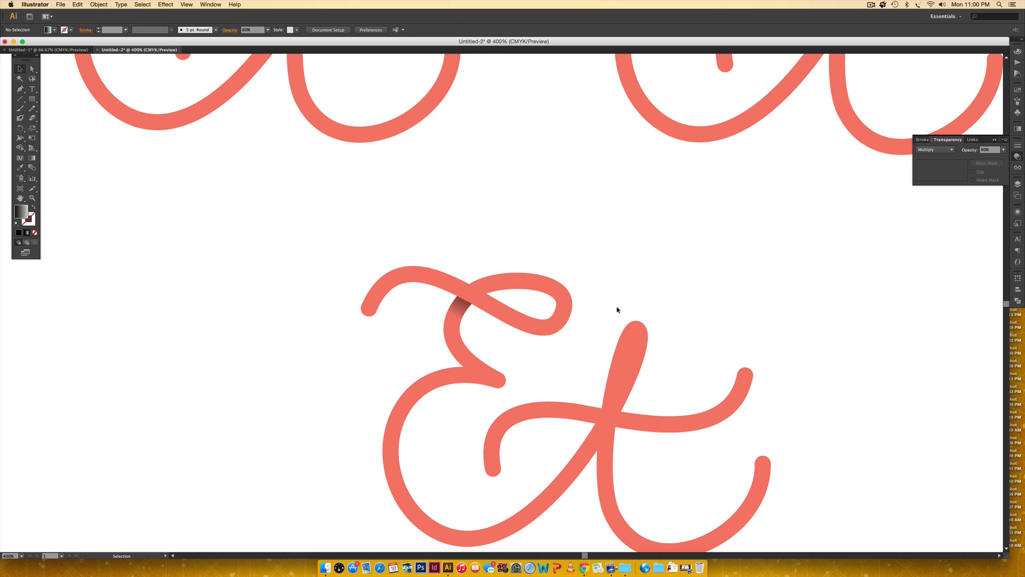
key("z")
left_click_drag(450, 252, 528, 306)
key("space")
left_click_drag(537, 344, 502, 273)
key("p")
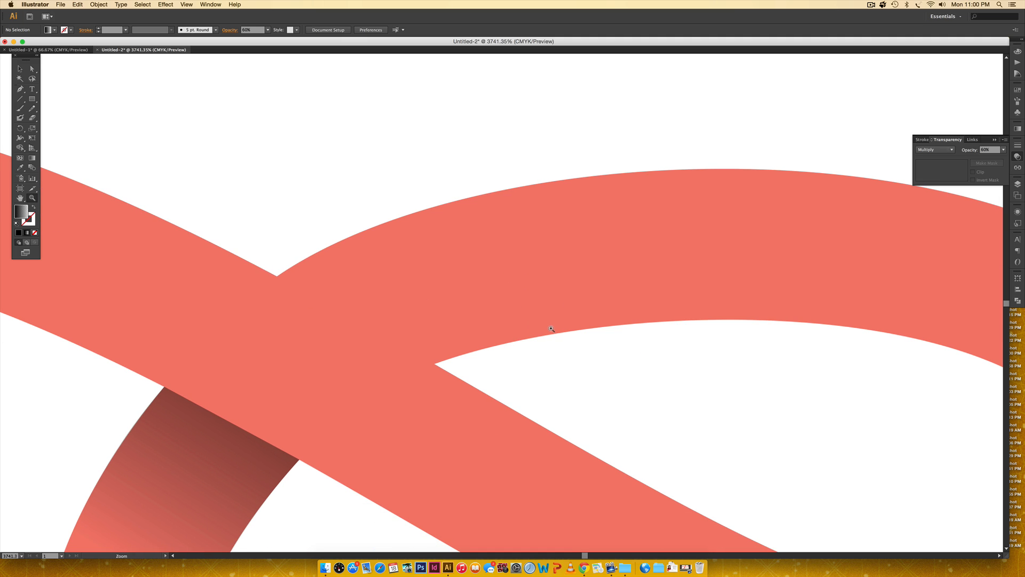
left_click(275, 275)
left_click(433, 364)
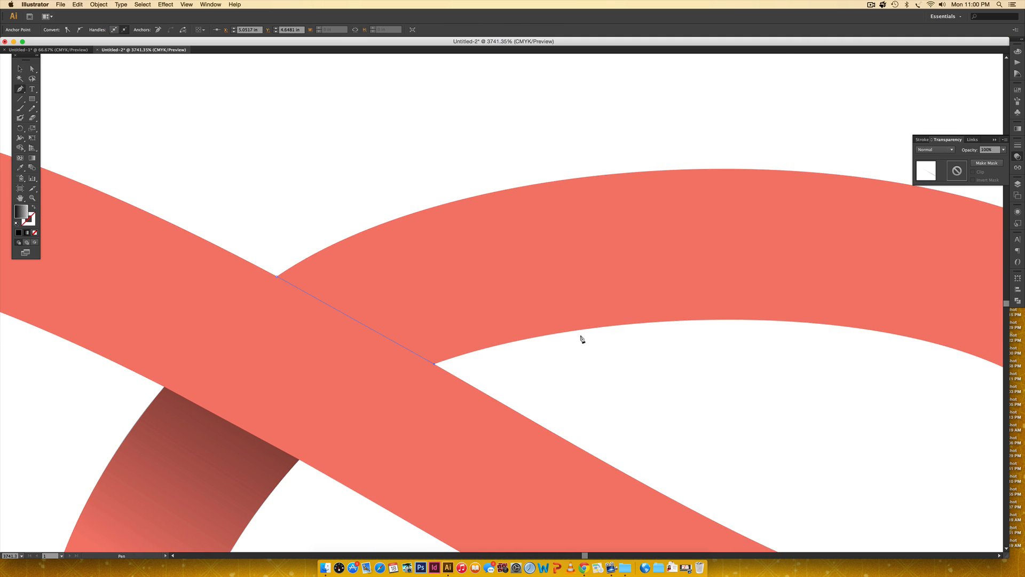
left_click_drag(609, 325, 717, 314)
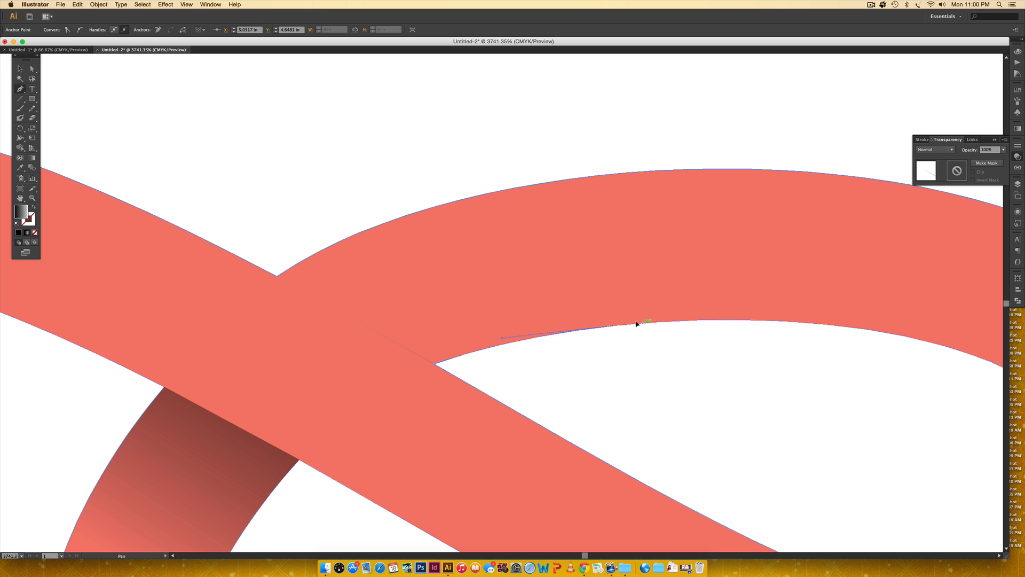
left_click(609, 325)
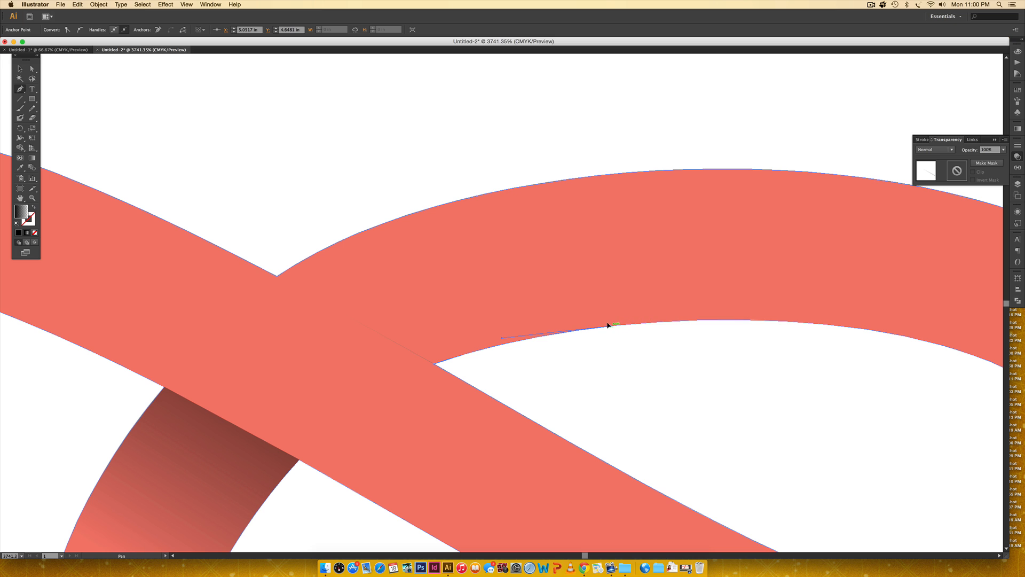
left_click(479, 196)
left_click(277, 276)
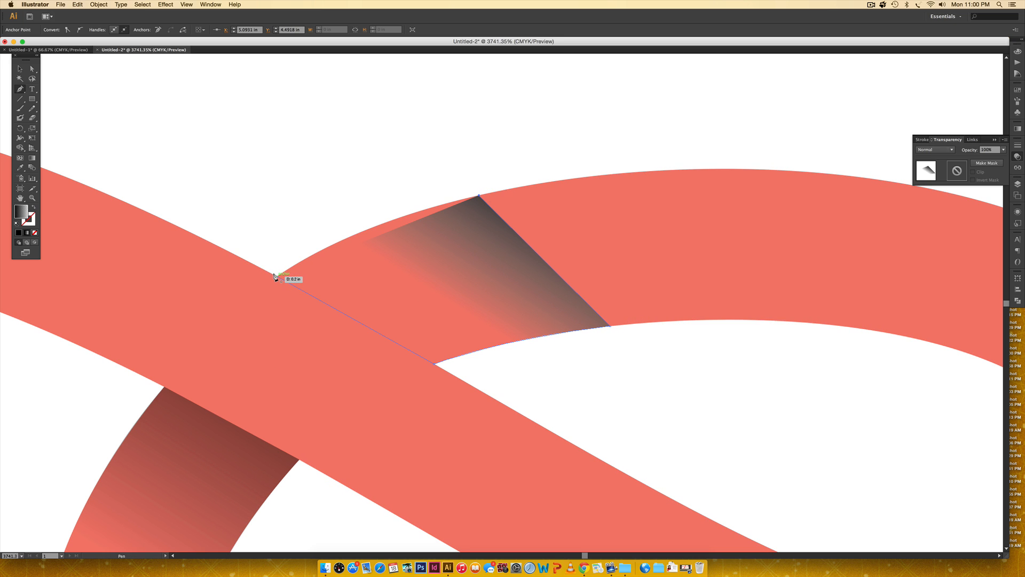
left_click_drag(163, 328, 187, 334)
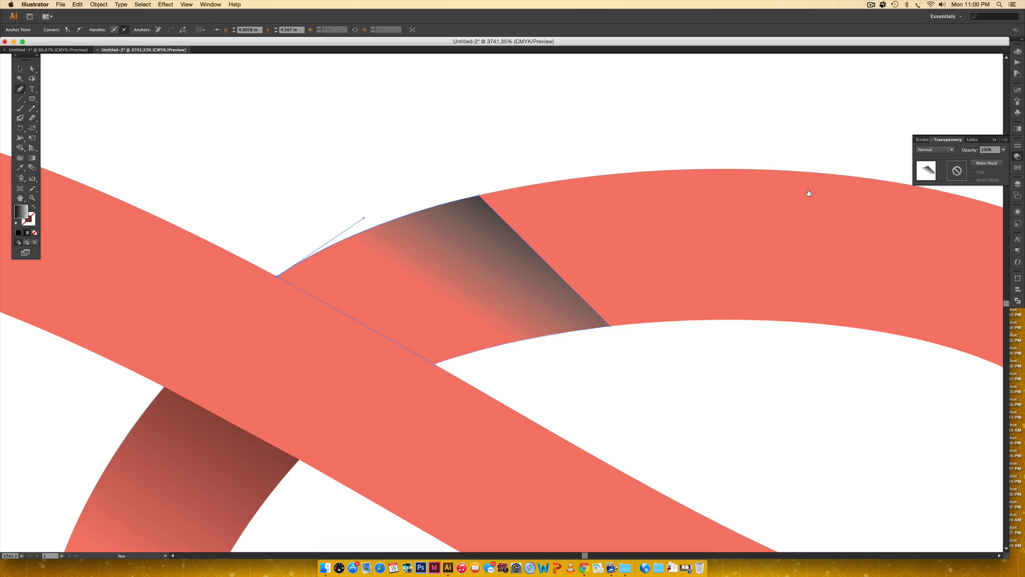
Redirect the new shape's gradient so it is darkest along the crossing edge and fades out along the loop's strand
left_click(32, 158)
left_click_drag(336, 371, 463, 288)
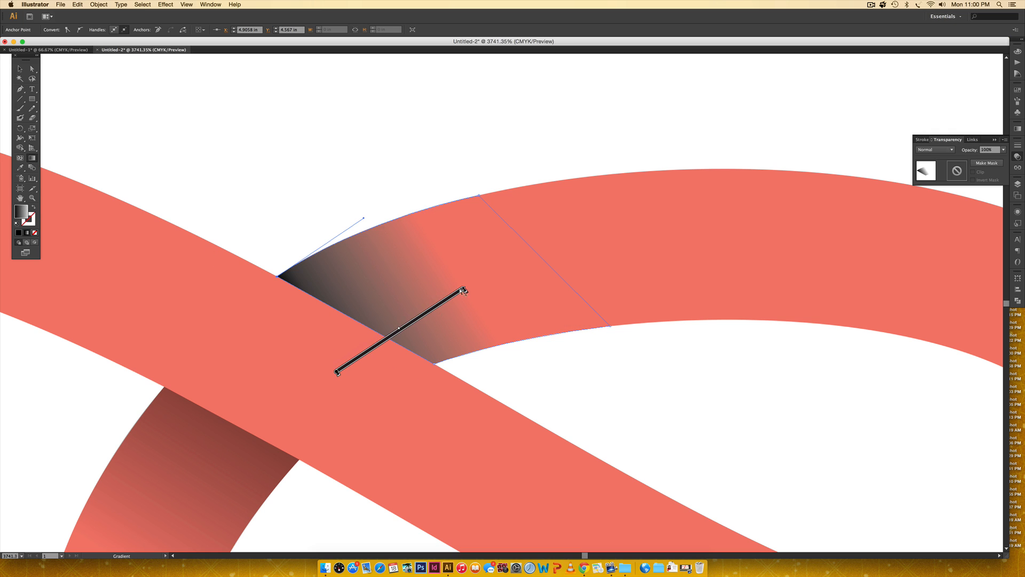
mouse_move(355, 365)
left_mouse_down()
mouse_move(460, 300)
mouse_move(471, 281)
left_mouse_up()
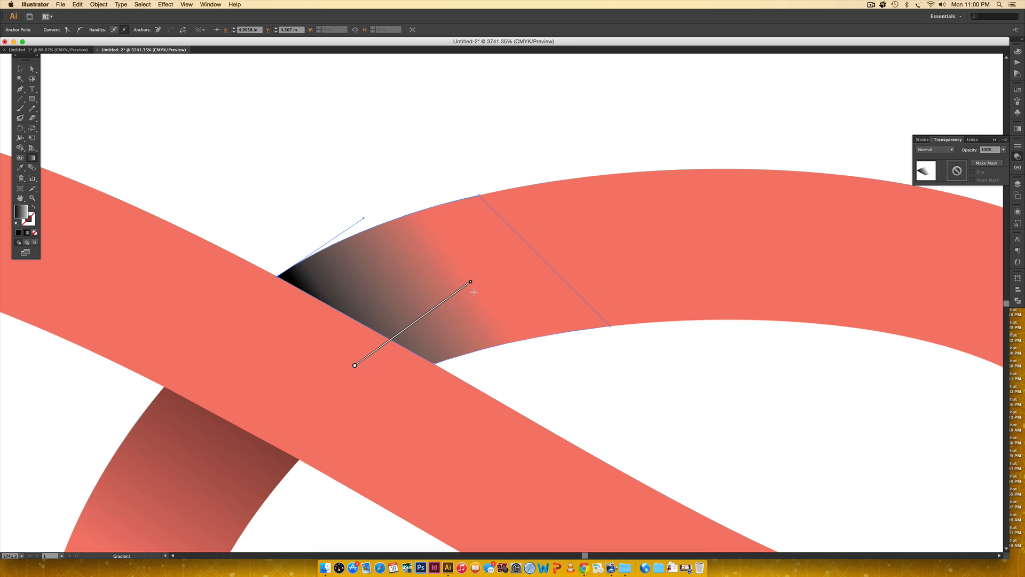
left_click_drag(308, 331, 453, 325)
left_click_drag(400, 381, 403, 292)
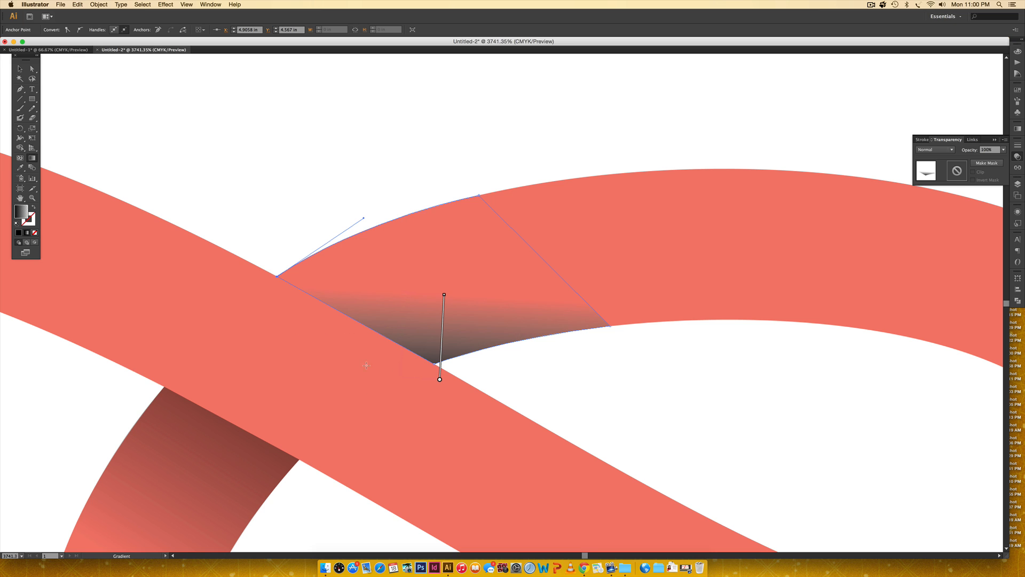
left_click_drag(386, 378, 408, 298)
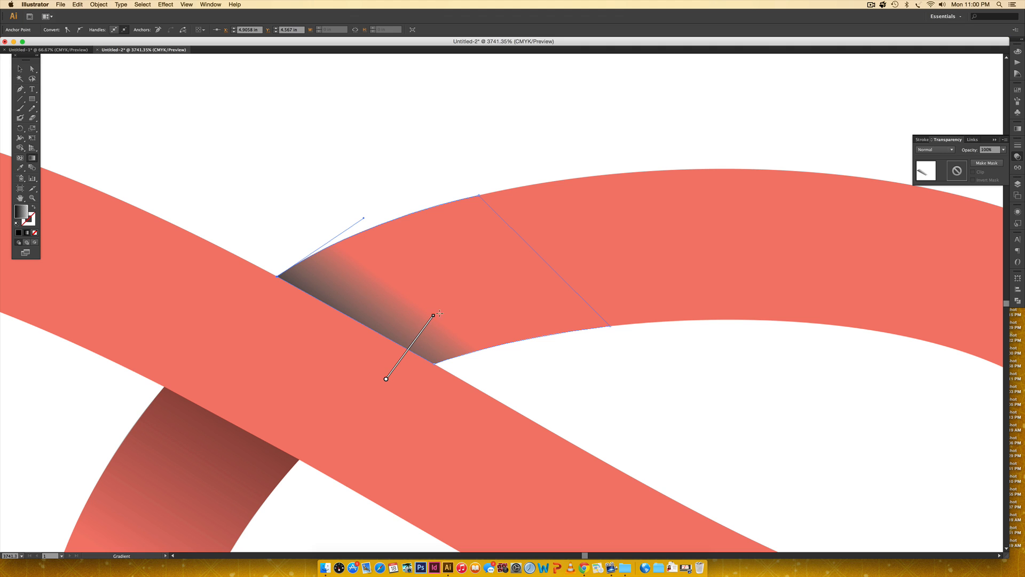
left_click_drag(434, 315, 448, 293)
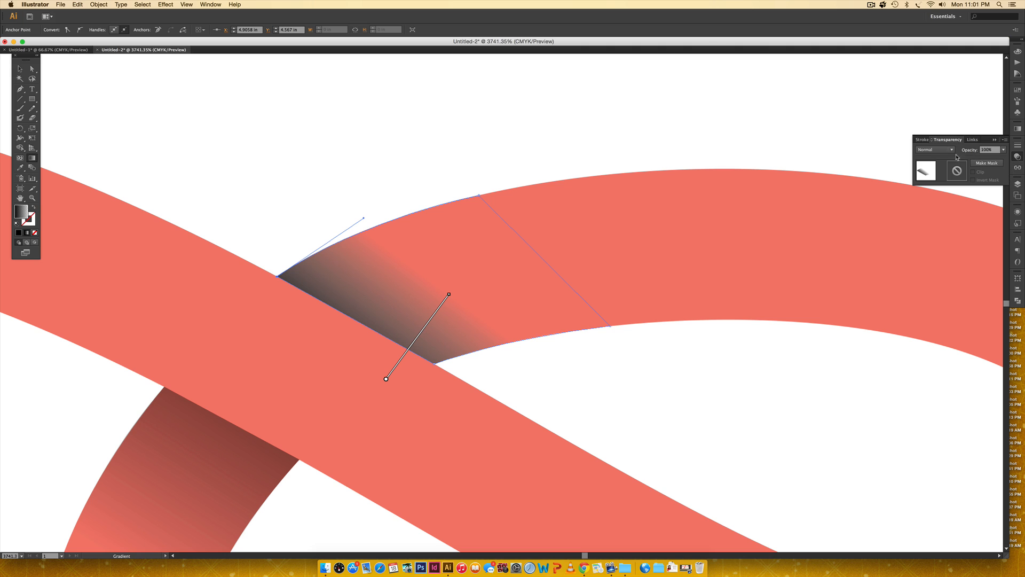
Set the second shadow's blend mode to Multiply and its opacity to 30%
left_click(939, 150)
left_click(938, 180)
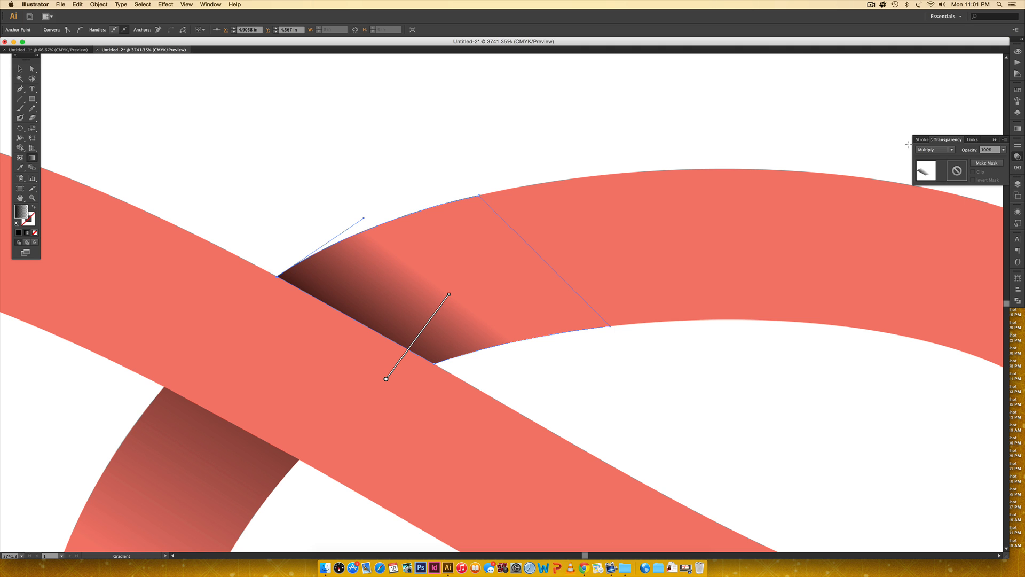
left_click(990, 150)
key("Return")
Deselect the shadow and examine the shaded E crossing alongside the other two versions of the Et lettering
key("super+minus")
key("super+minus")
key("super+minus")
key("super+minus")
key("super+minus")
key("super+minus")
key("super+minus")
key("super+minus")
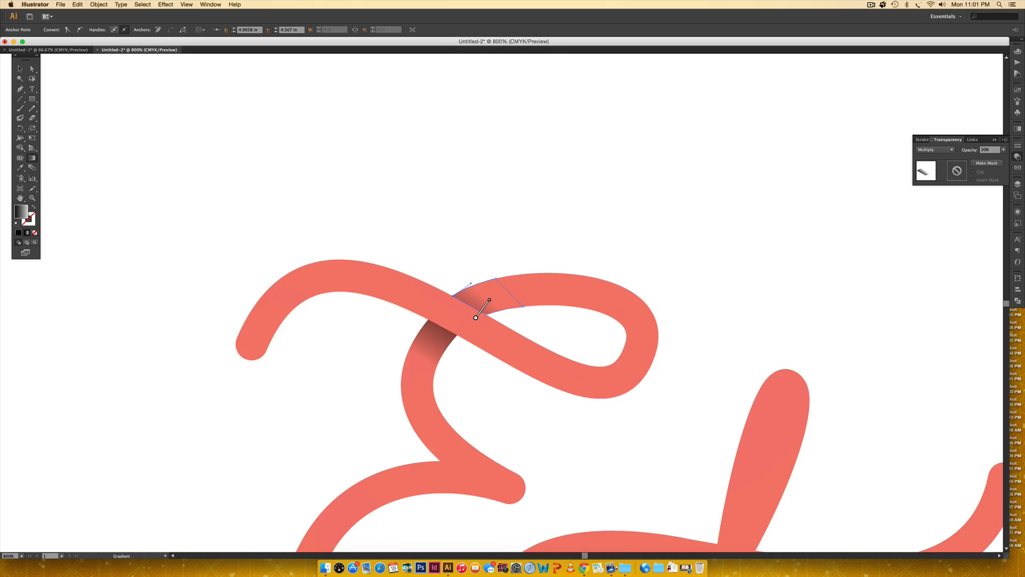
key("v")
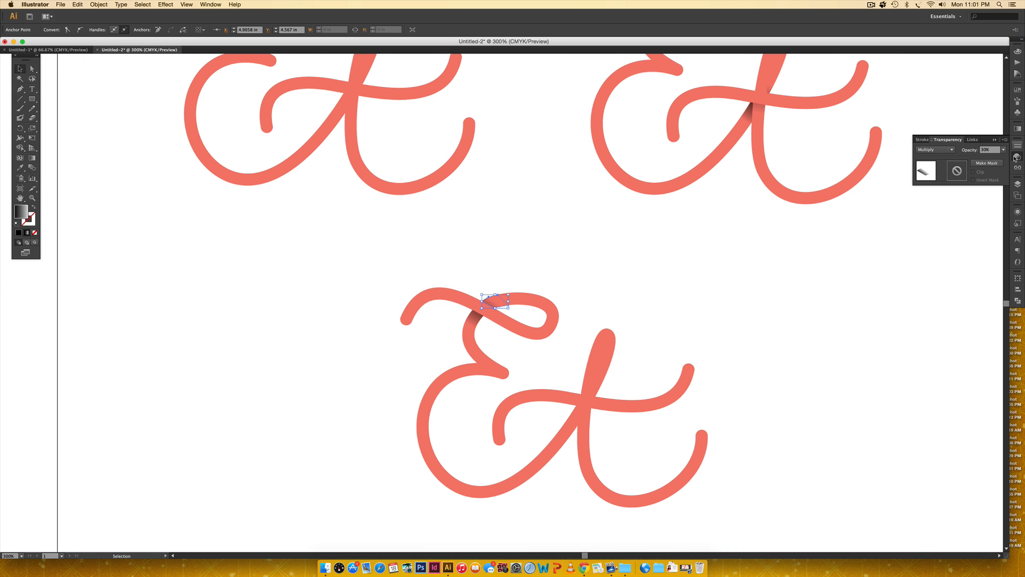
left_click(688, 284)
scroll(688, 285, "right", 3)
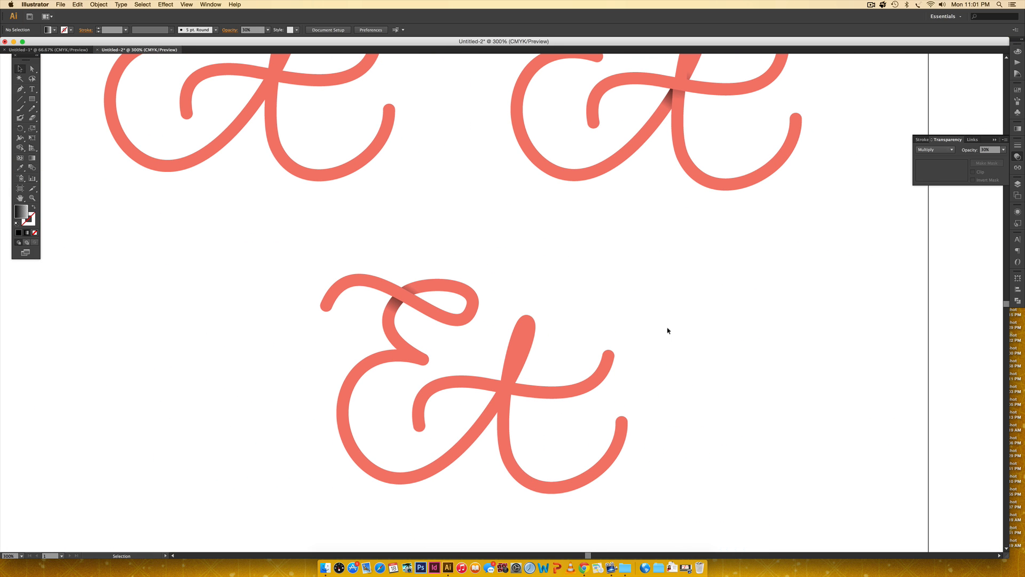
scroll(646, 326, "right", 3)
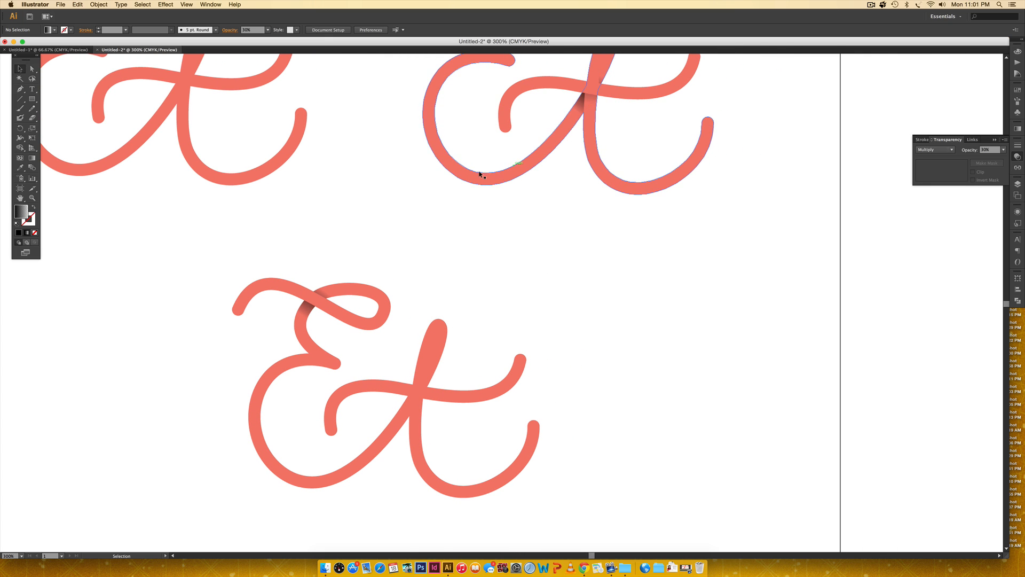
scroll(476, 212, "up", 4)
scroll(476, 212, "left", 5)
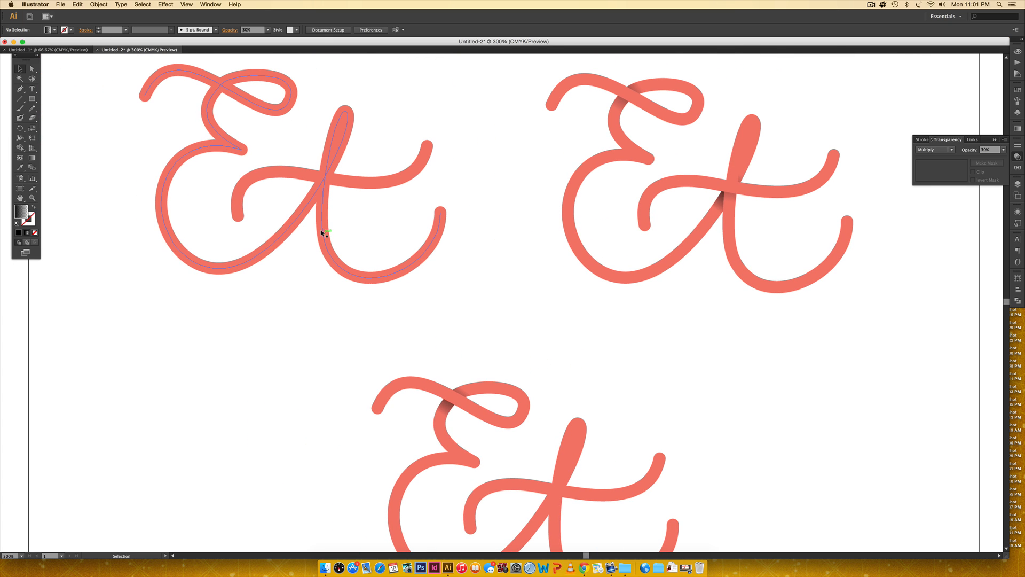
left_click(323, 233)
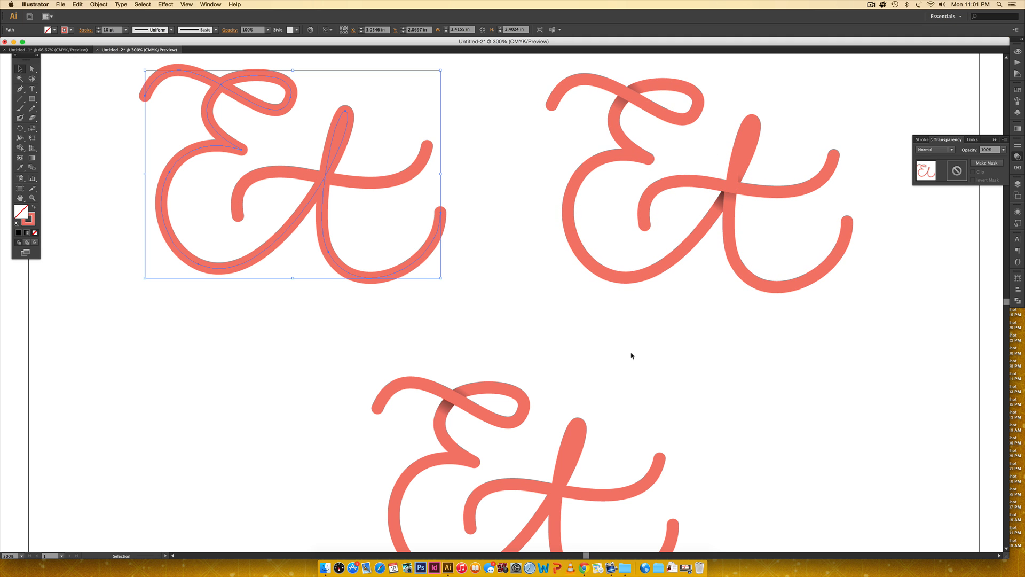
left_click(540, 442)
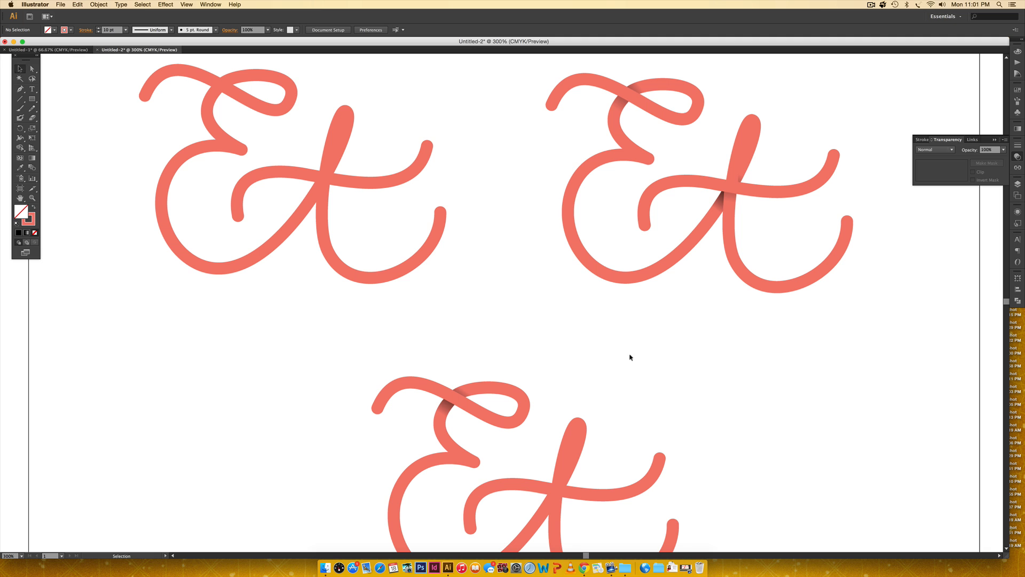
Start a Pen path at the t's crossing, along the crossbar's lower edge and down to where the strands split, with no stroke
key("z")
left_click_drag(488, 409, 636, 522)
key("space")
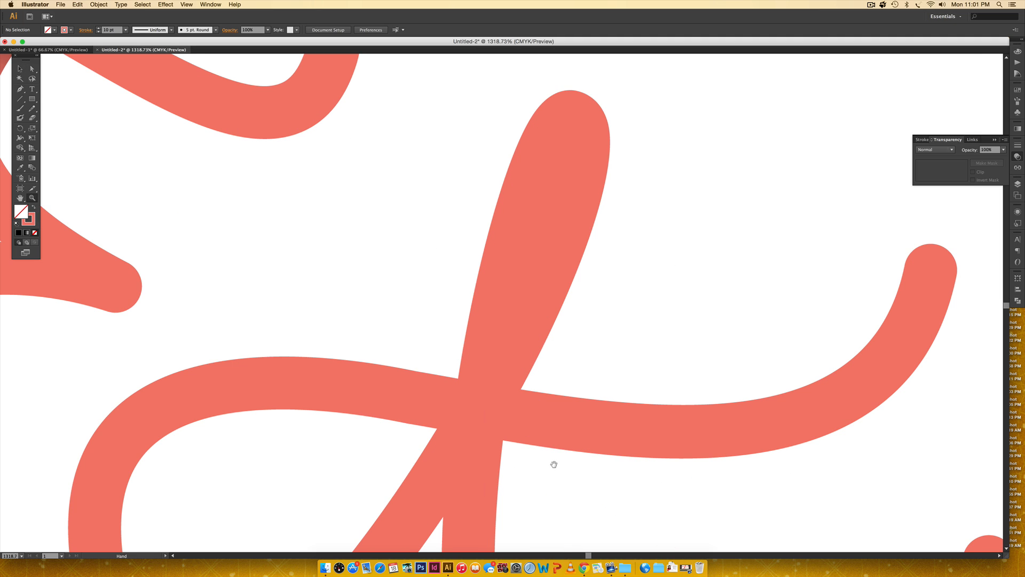
left_click_drag(554, 464, 499, 304)
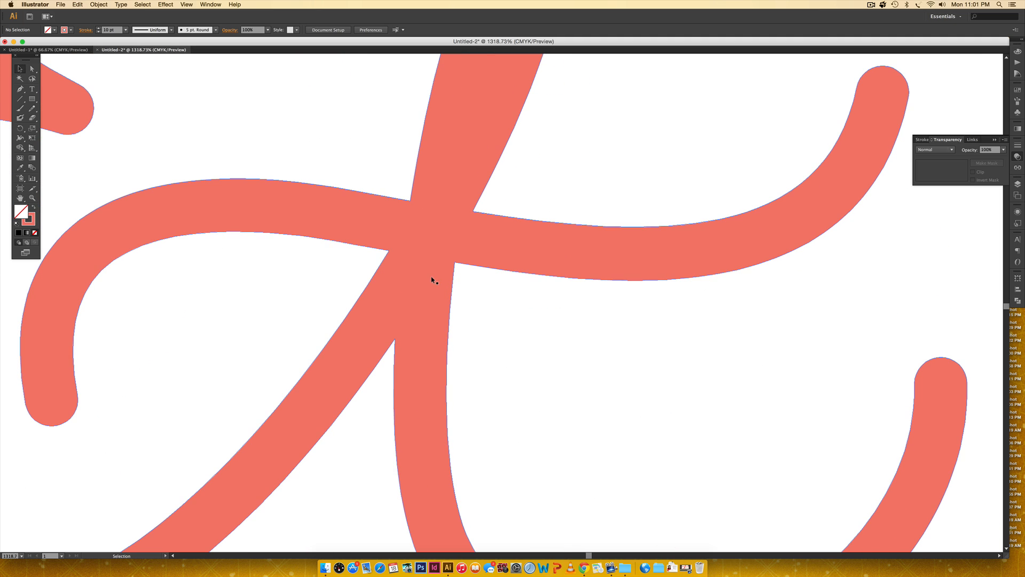
key("p")
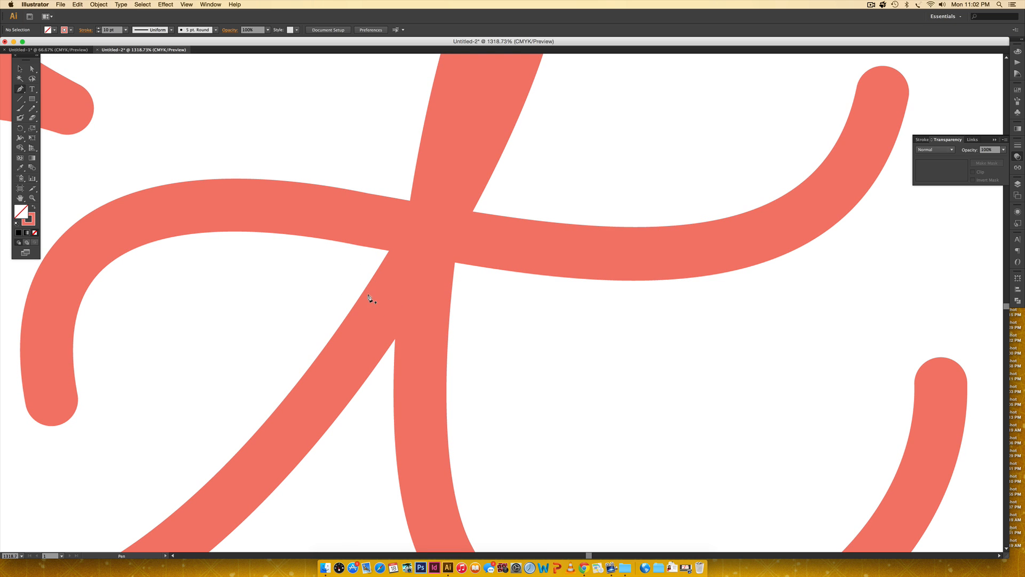
left_click(387, 250)
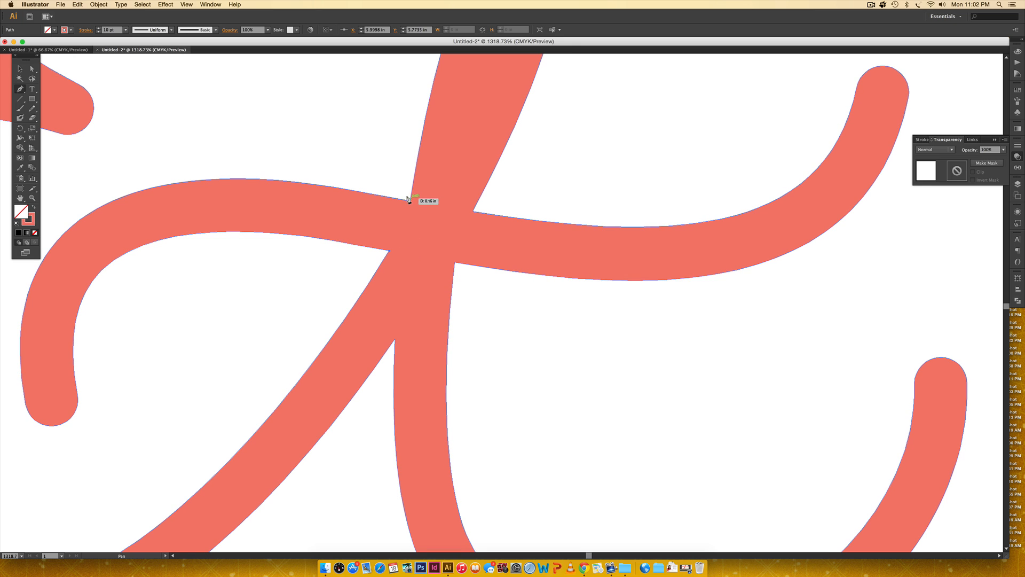
left_click(402, 252)
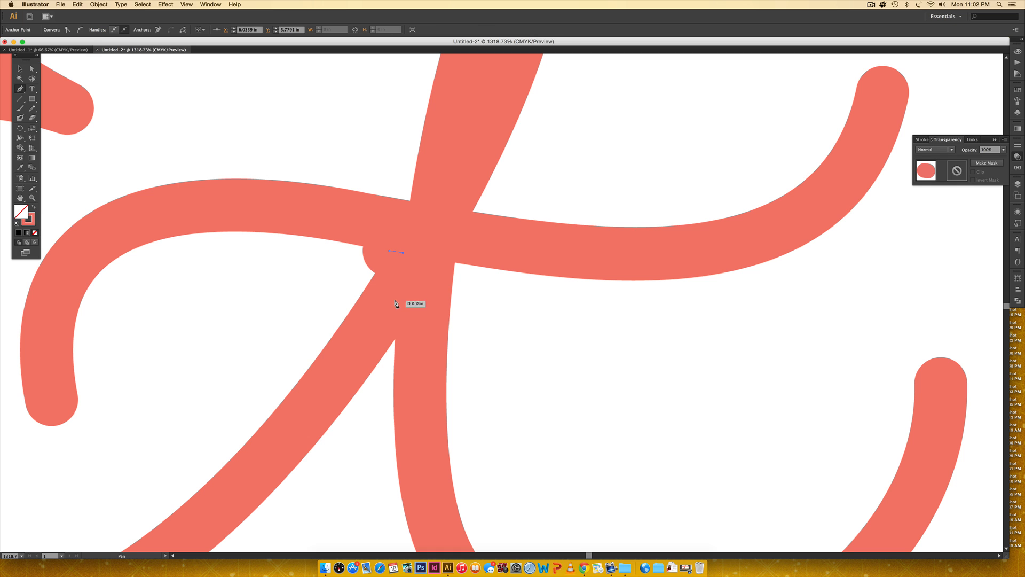
left_click(395, 338)
left_click(35, 232)
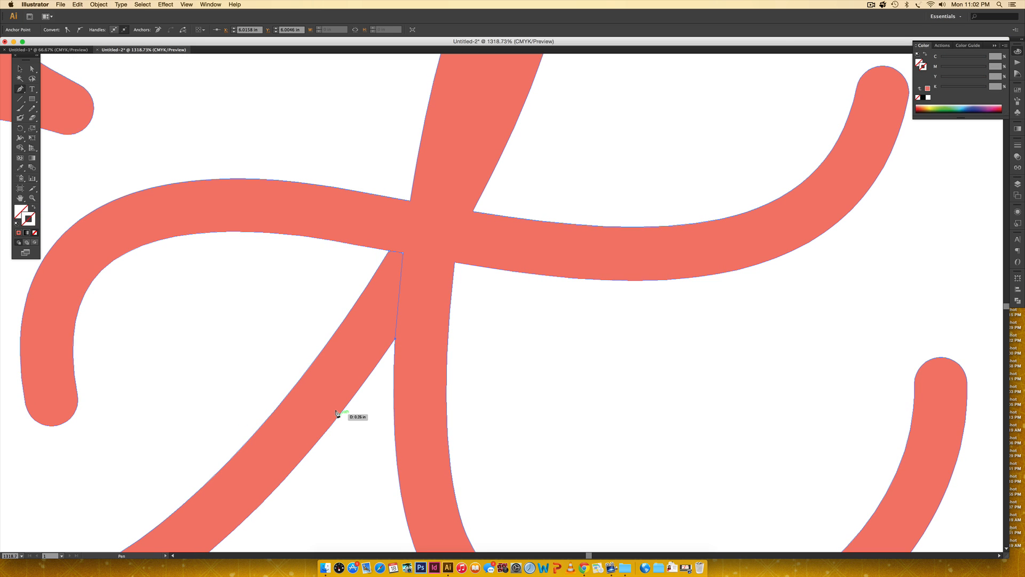
Continue the path down and across the diagonal strand, then close it at the crossbar with a curve following the strand's outer edge
left_click_drag(341, 411, 324, 425)
left_click_drag(338, 410, 340, 412)
left_click(302, 377)
left_click_drag(389, 251, 399, 218)
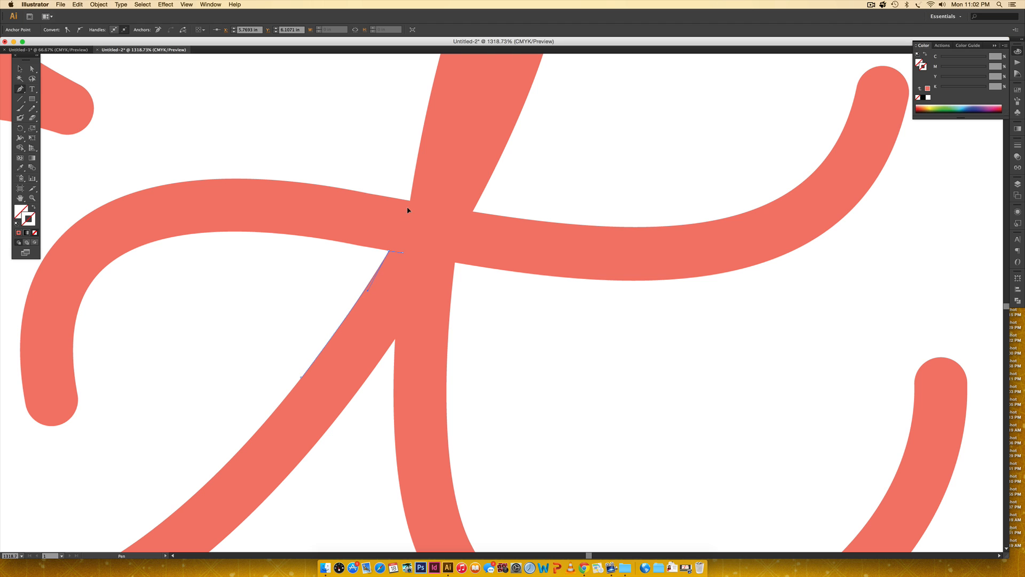
left_click_drag(407, 210, 410, 206)
Nudge the shadow shape's upper inner corner point at the t's crossing slightly down to align with the crossbar's lower edge
key("z")
left_click_drag(321, 237, 475, 350)
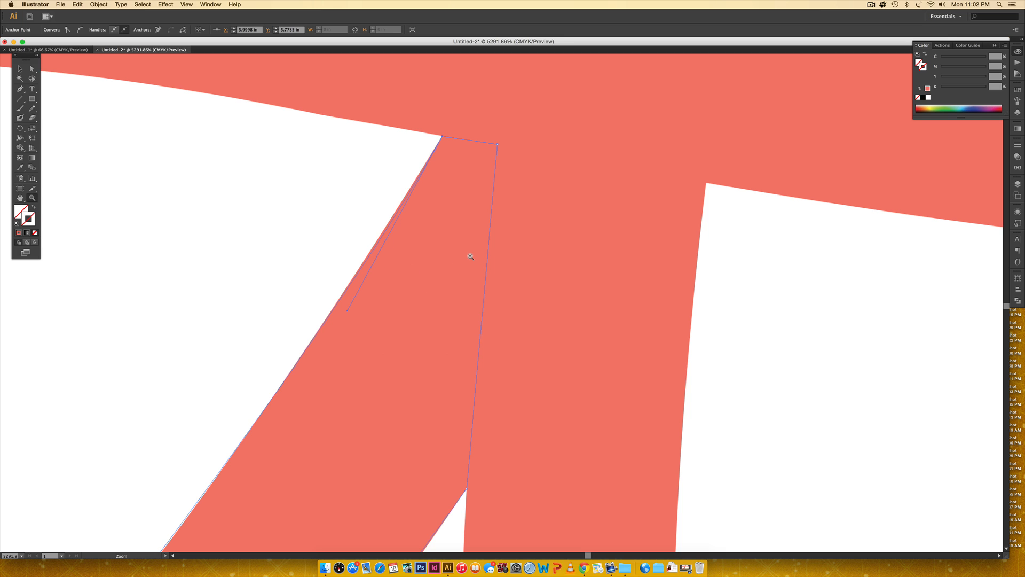
key("a")
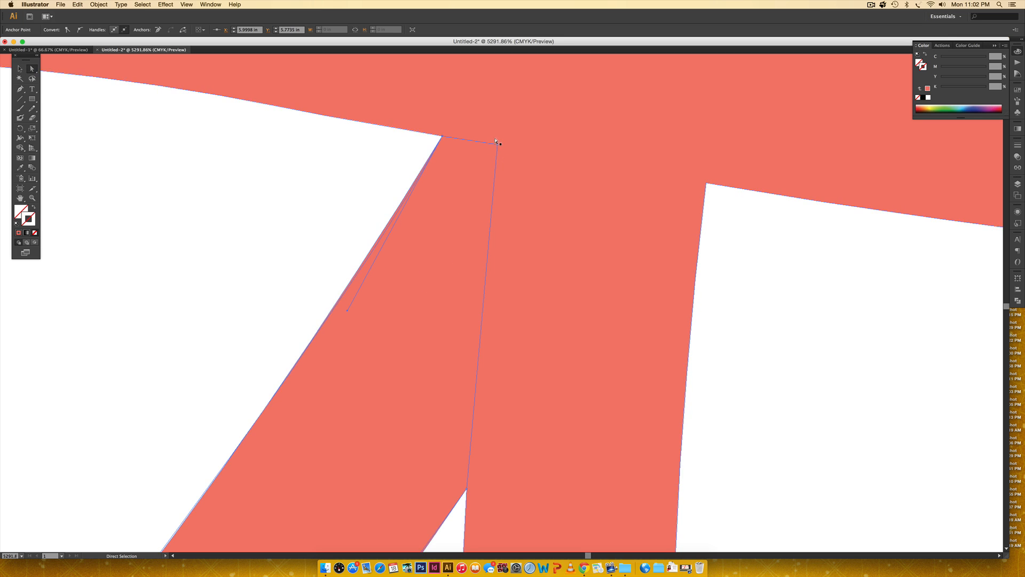
left_click(496, 143)
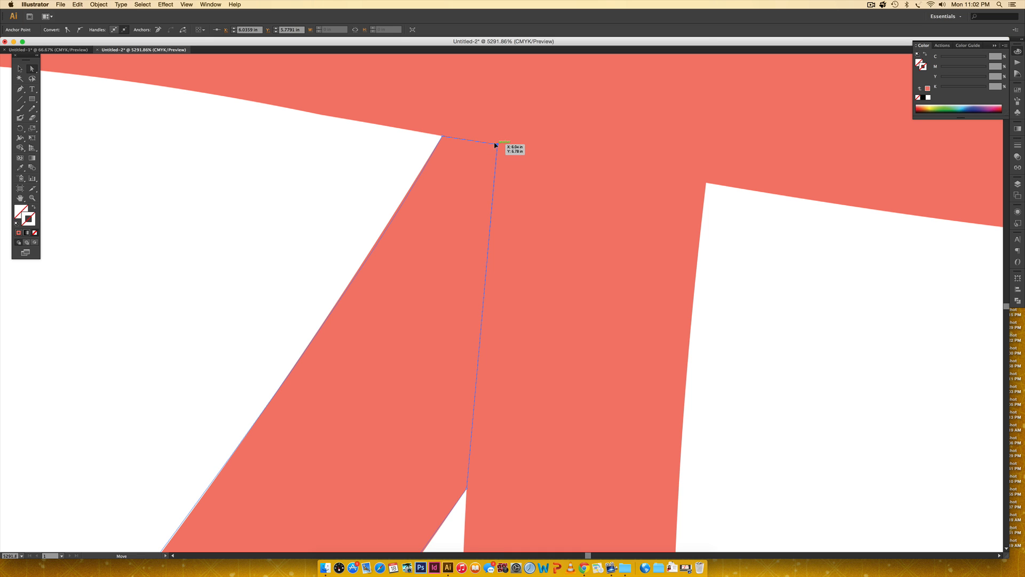
left_click_drag(496, 143, 496, 145)
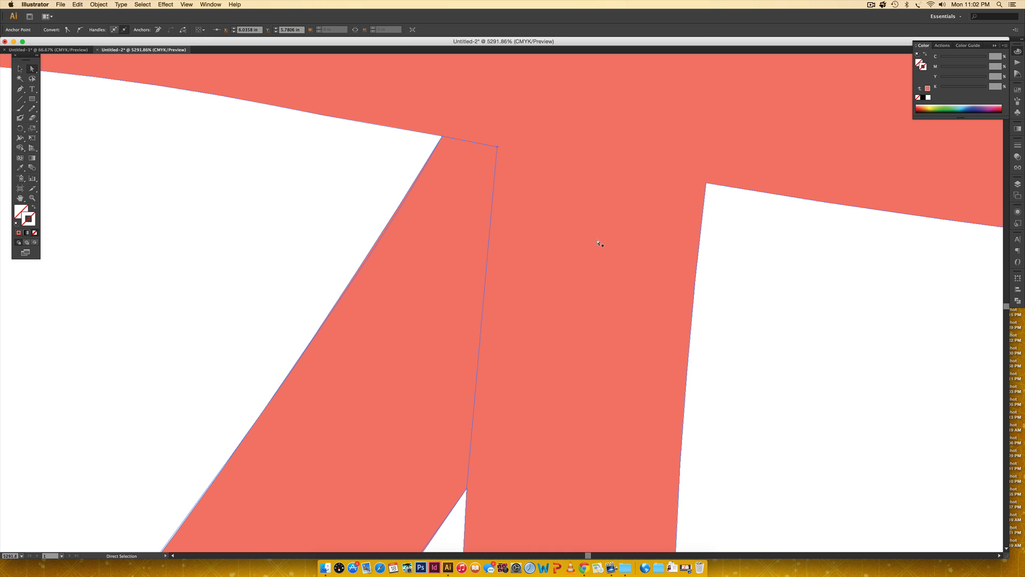
Copy the appearance of the lower gradient shadow at the E's crossing onto the new shape with the Eyedropper
key("super+minus")
key("super+minus")
key("super+minus")
key("super+minus")
key("super+minus")
key("super+minus")
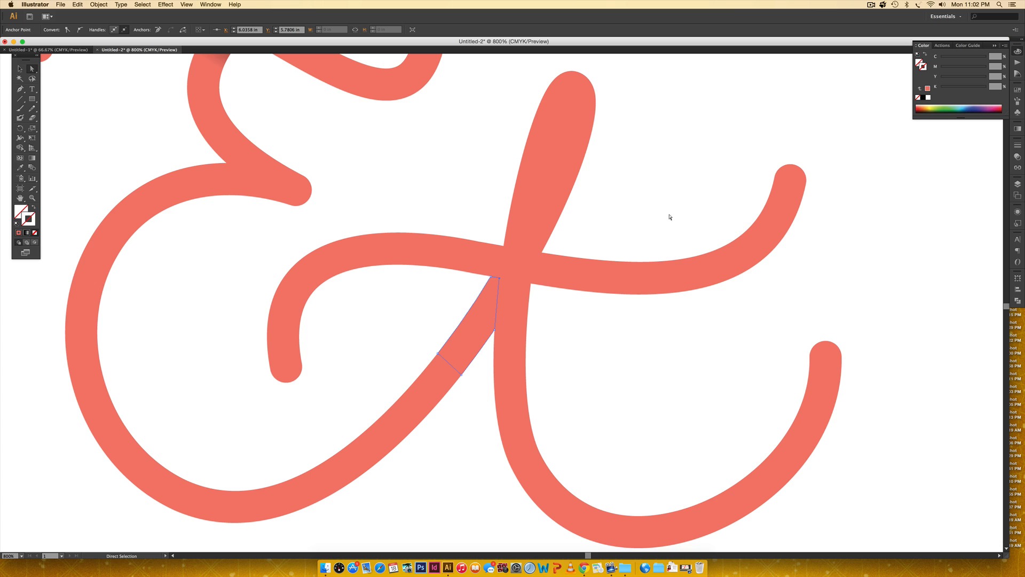
left_click_drag(608, 173, 603, 264)
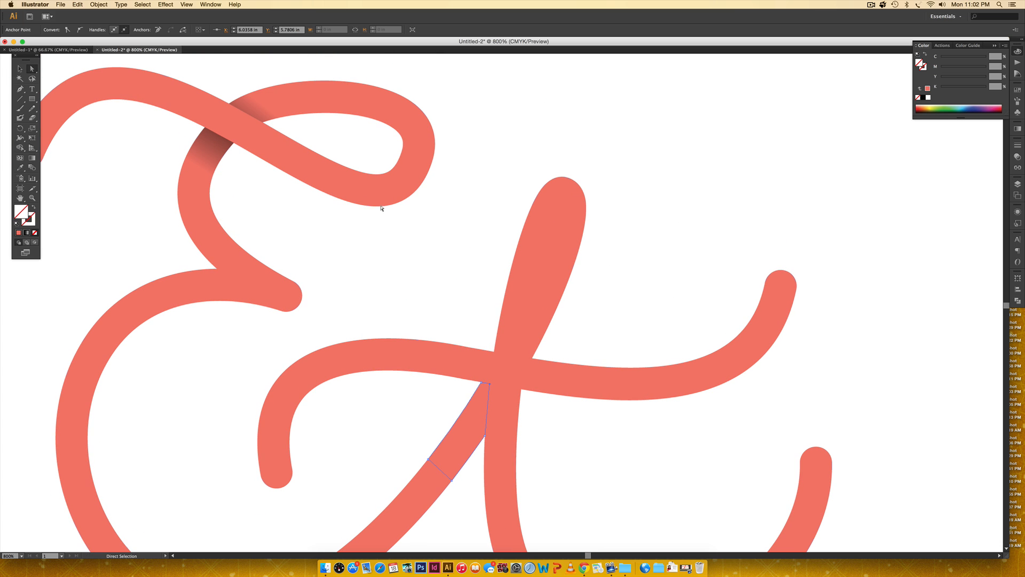
key("i")
left_click(212, 142)
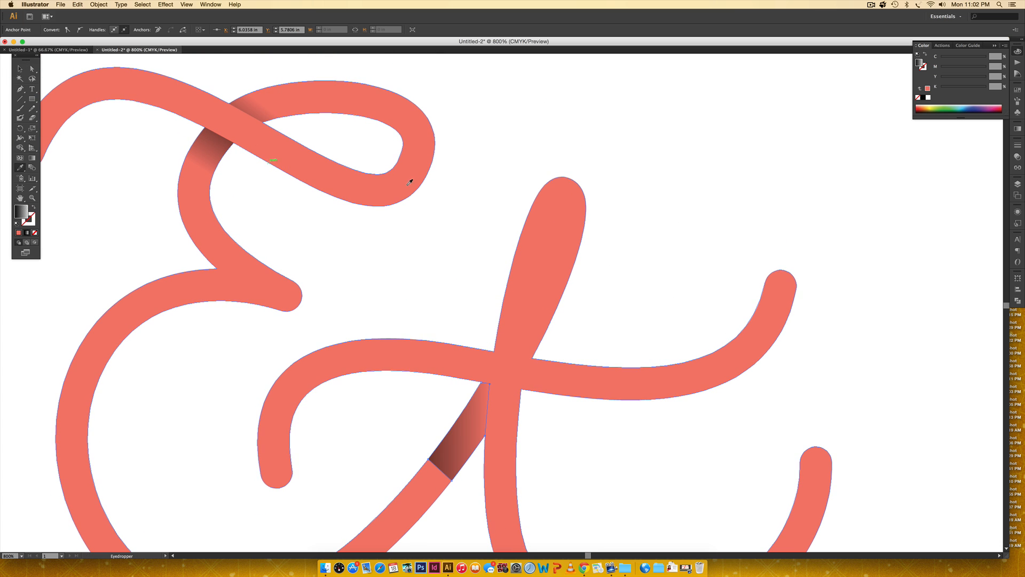
Redirect the shadow's gradient along the diagonal strand, dark at the crossbar and fading toward the lower end
key("v")
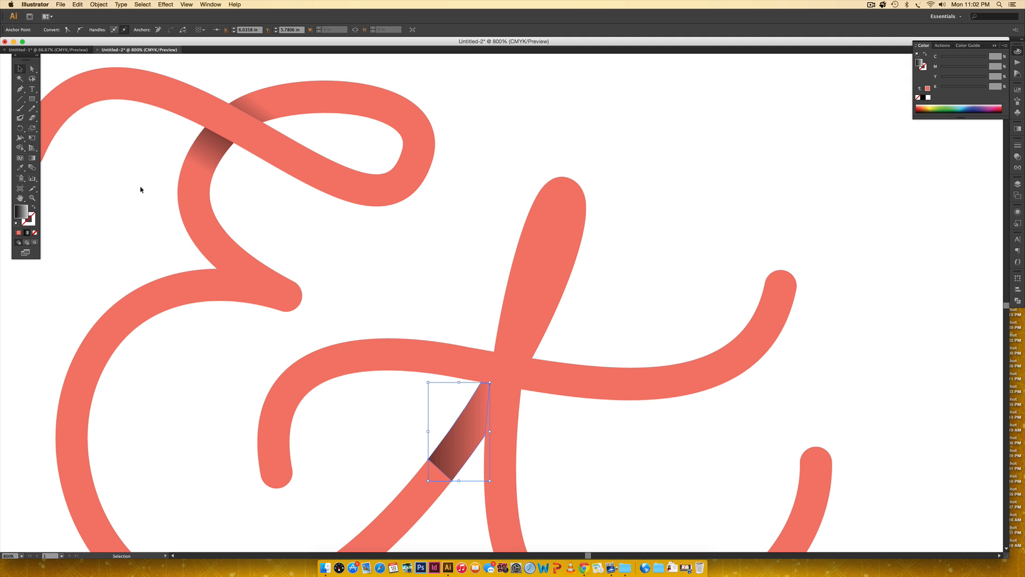
left_click(33, 159)
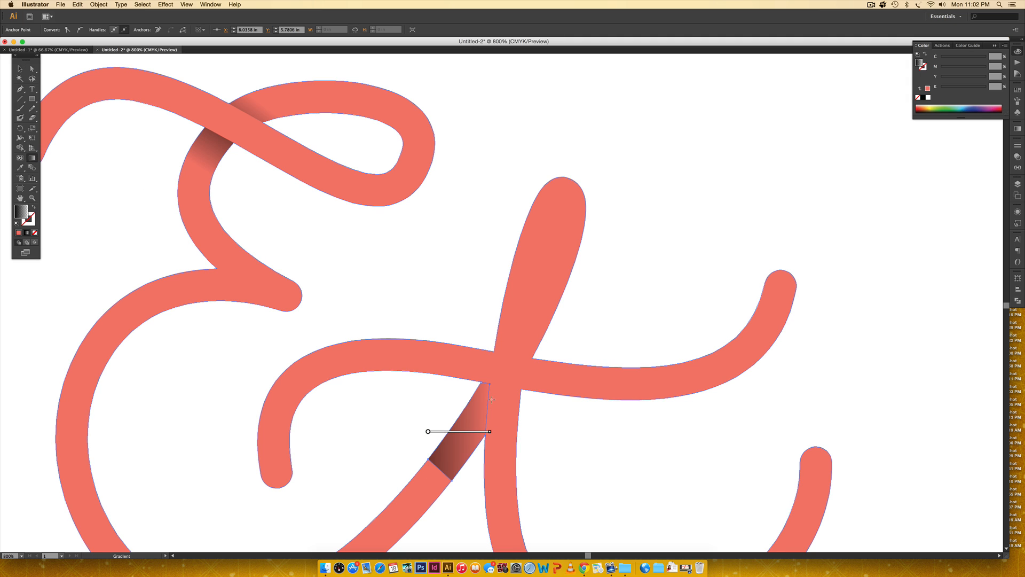
left_click_drag(485, 389, 457, 445)
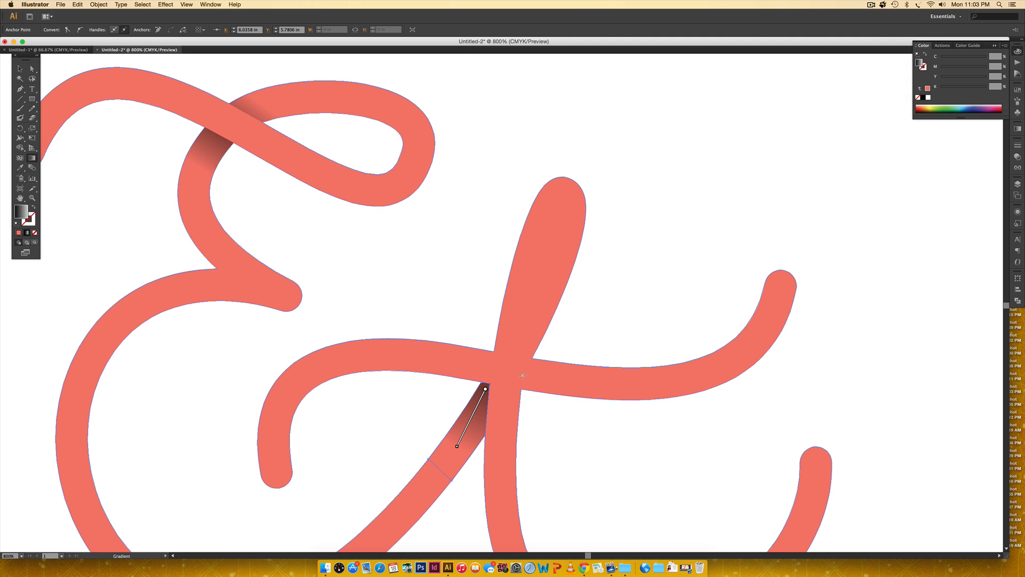
Deselect the shadow and examine the shaded t crossing alongside the other two versions of the Et lettering
key("v")
left_click(603, 447)
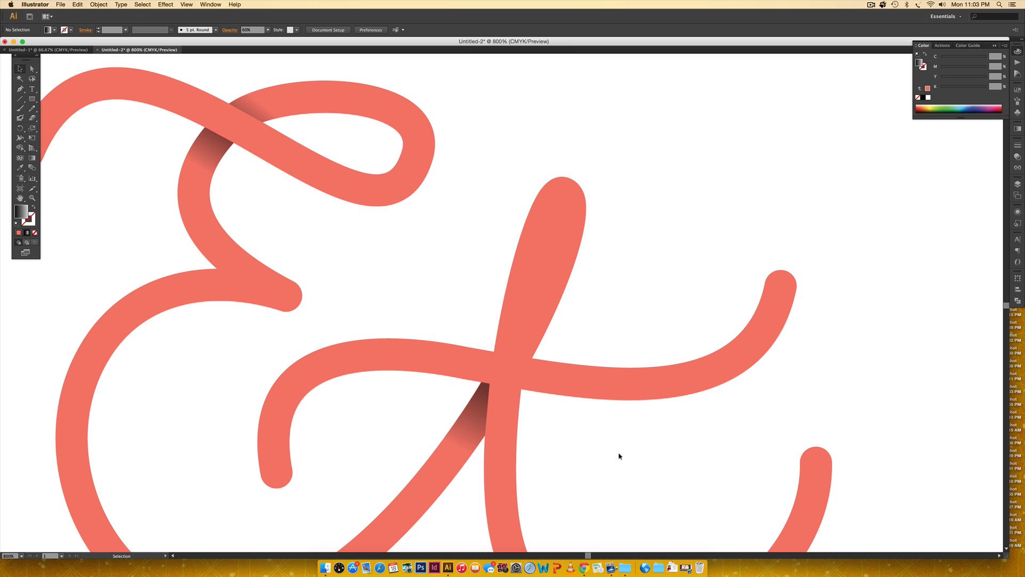
key("super+minus")
key("super+minus")
key("super+minus")
key("super+minus")
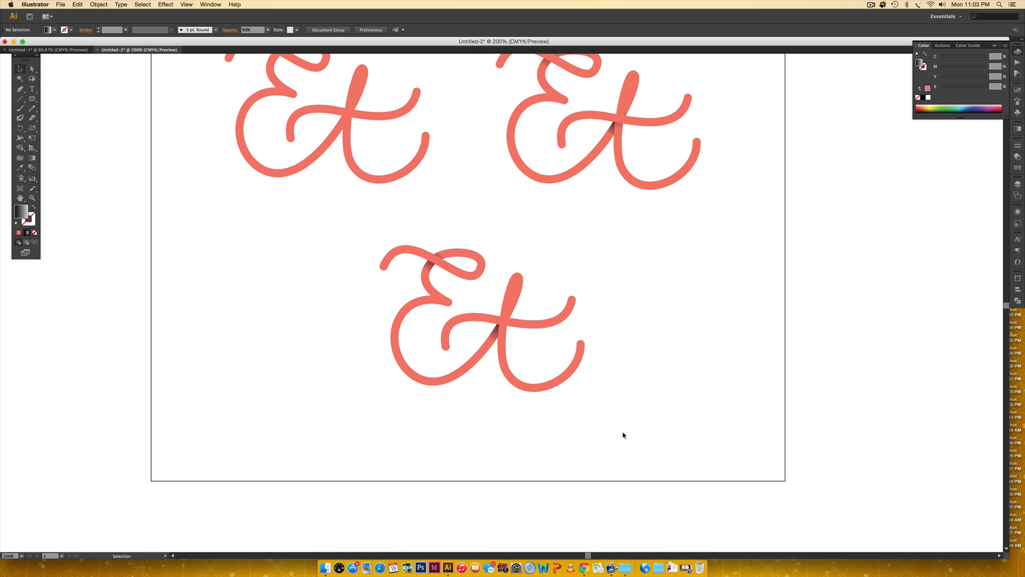
left_click_drag(674, 326, 587, 359)
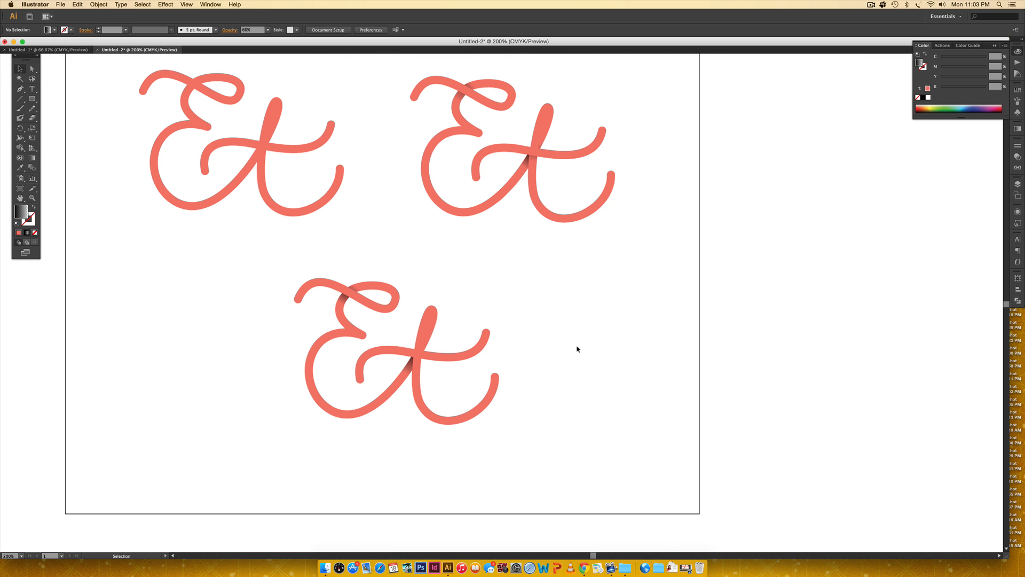
Draw a closed four-point Pen shape over the t's stem just below the crossbar, ending level with where the strands split
key("z")
left_click_drag(382, 265, 479, 395)
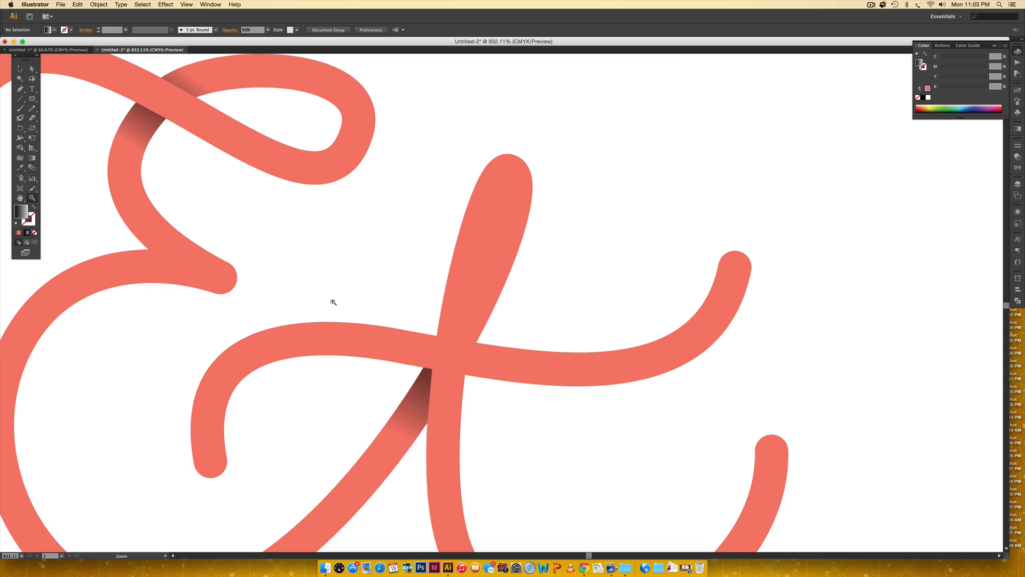
left_click_drag(332, 298, 568, 429)
scroll(534, 341, "down", 4)
scroll(534, 342, "right", 4)
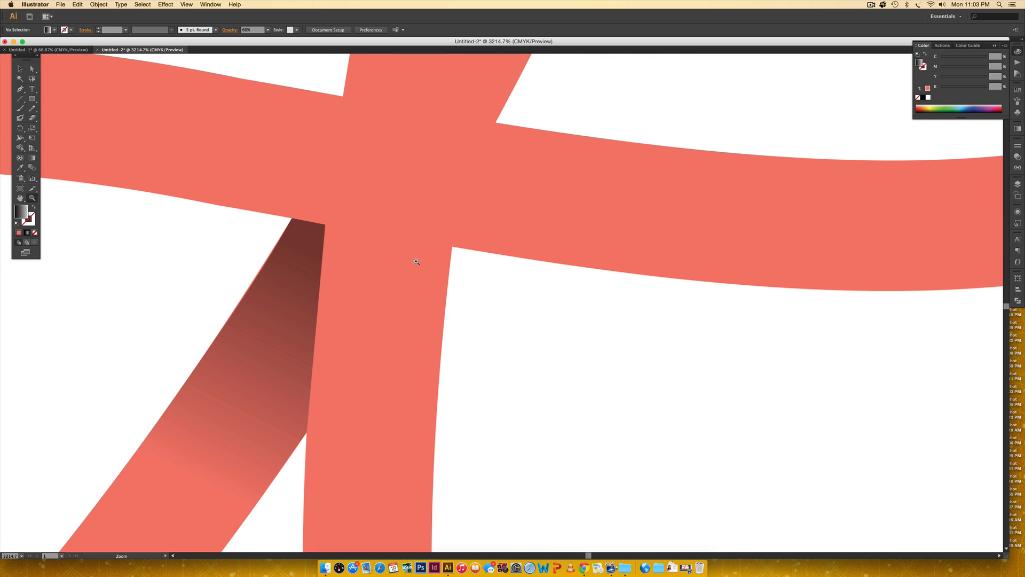
key("p")
left_click(323, 226)
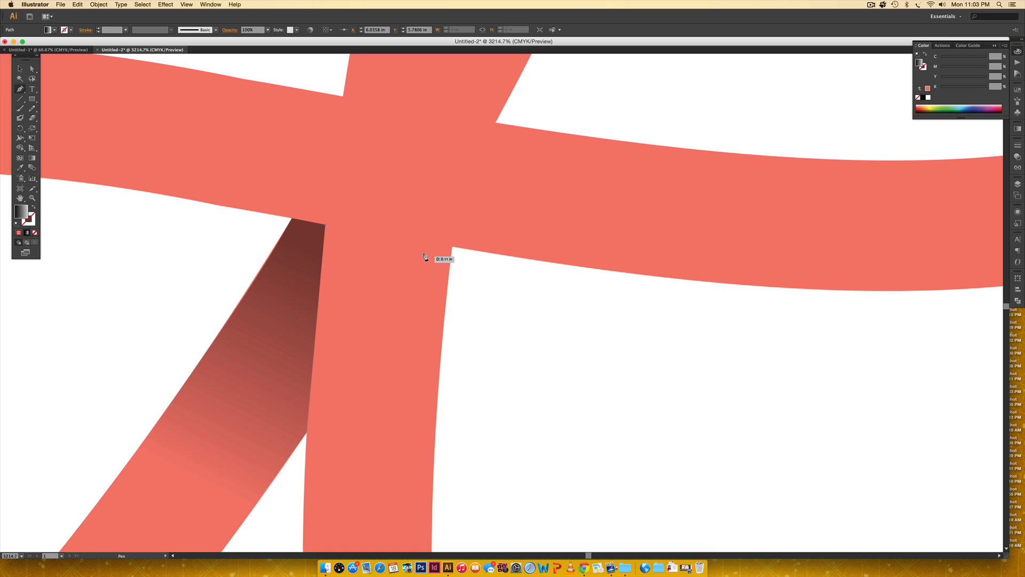
left_click(449, 246)
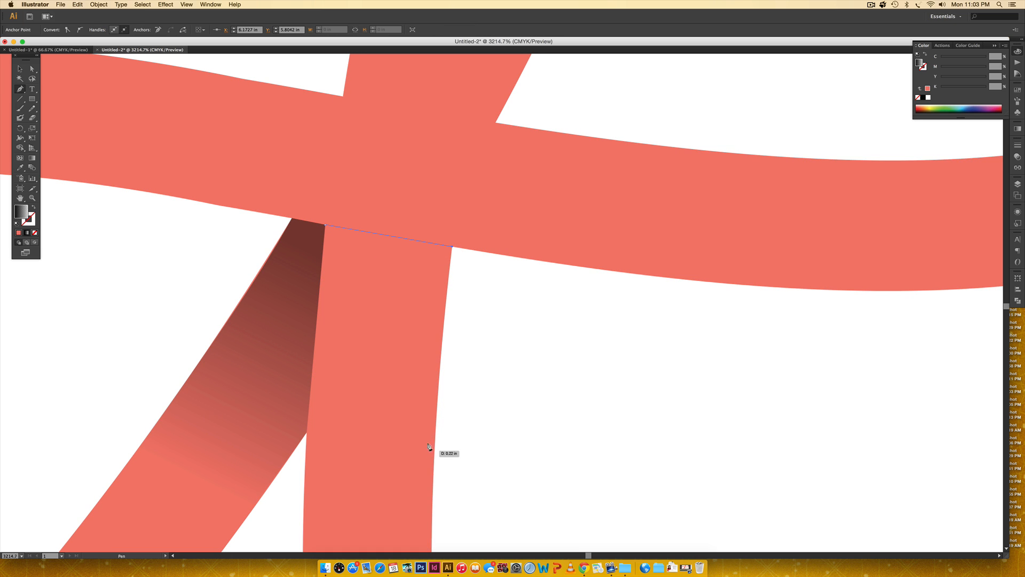
left_click(436, 412)
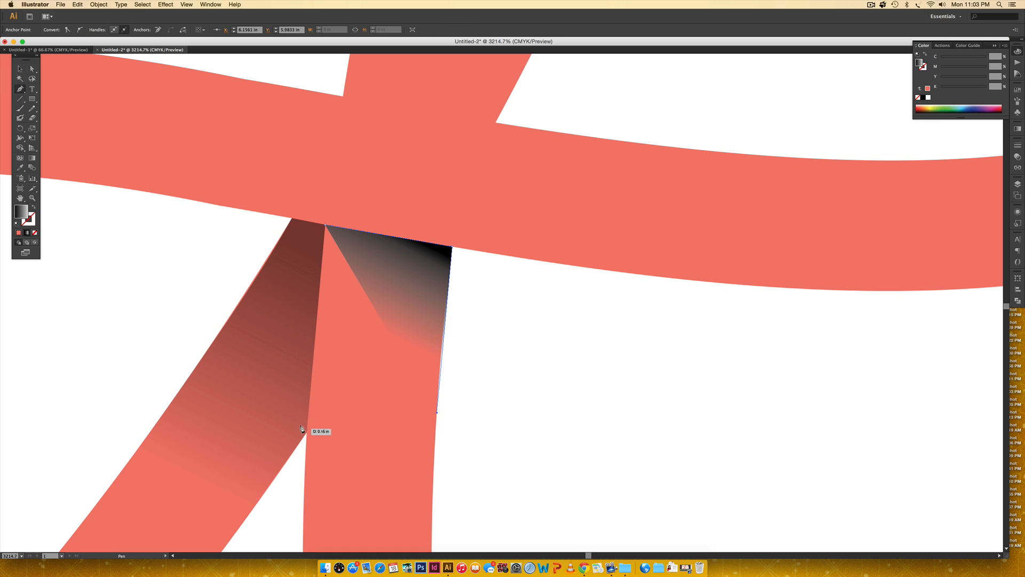
left_click(307, 428)
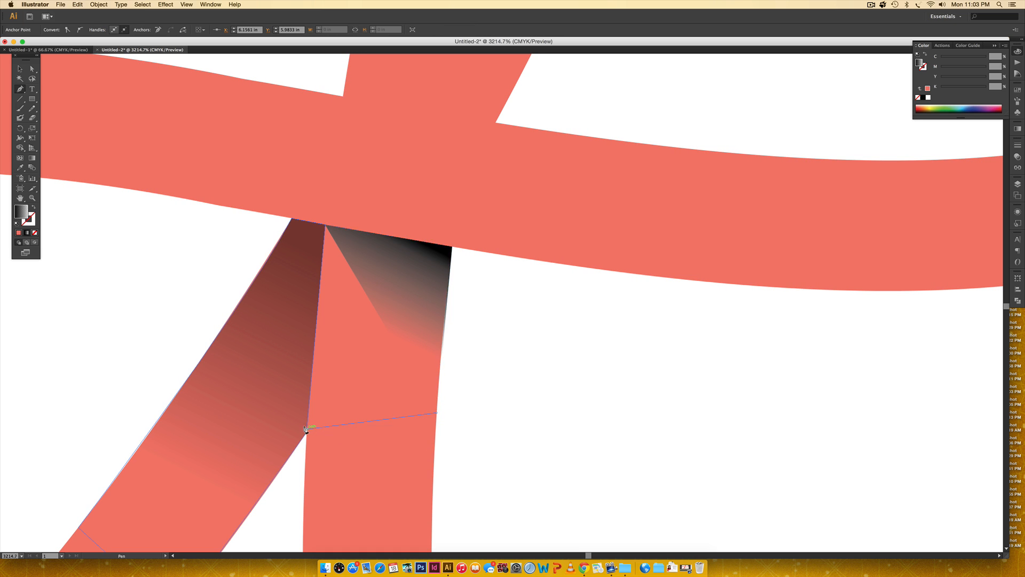
left_click(323, 226)
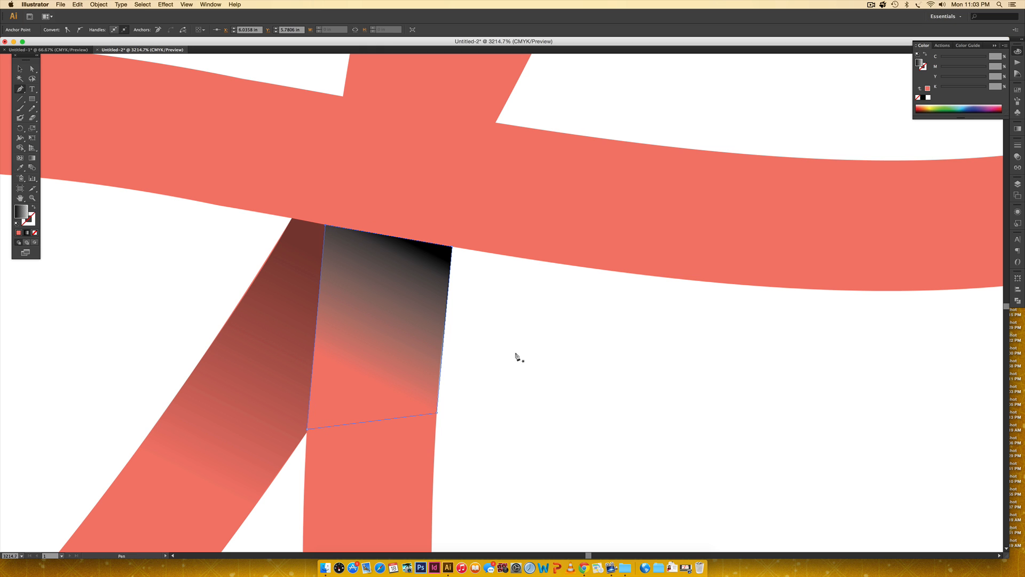
Redirect the stem shape's gradient to run along the stem, starting above the crossbar's lower edge and fading out downward
key("v")
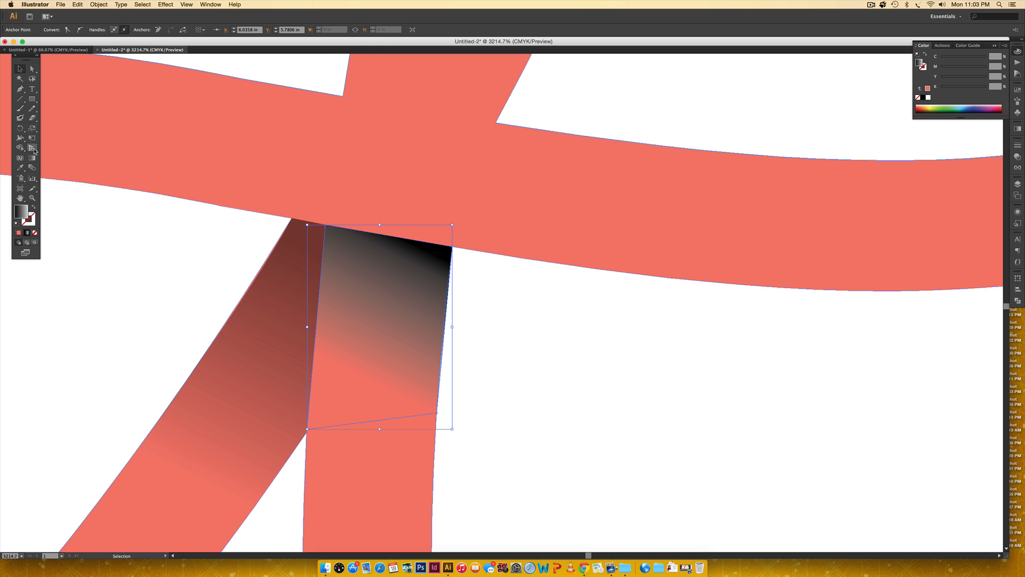
left_click(32, 158)
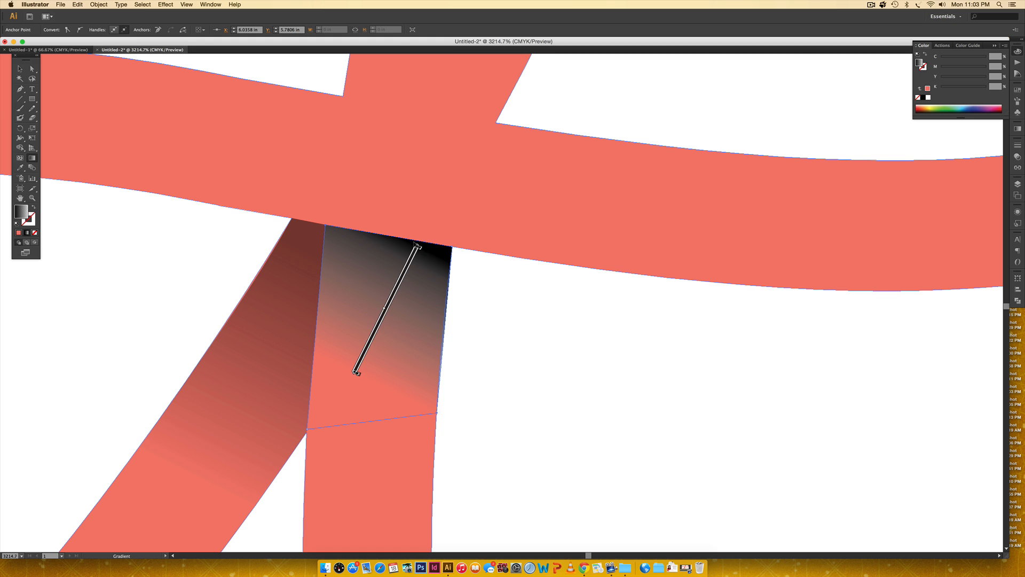
mouse_move(415, 245)
left_mouse_down()
mouse_move(400, 213)
mouse_move(430, 219)
mouse_move(378, 281)
mouse_move(378, 329)
left_mouse_up()
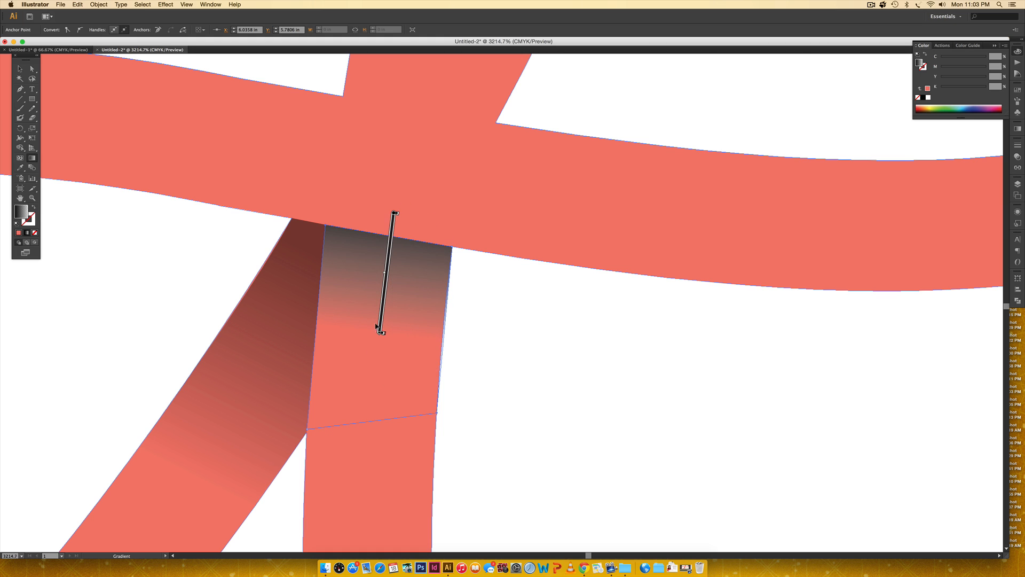
left_click_drag(393, 213, 394, 205)
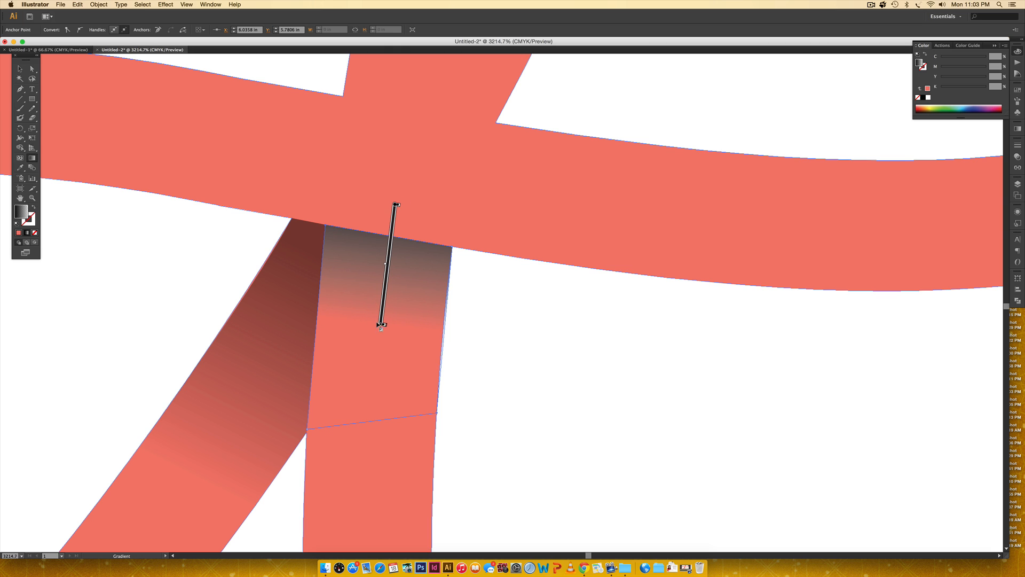
left_click_drag(380, 324, 375, 373)
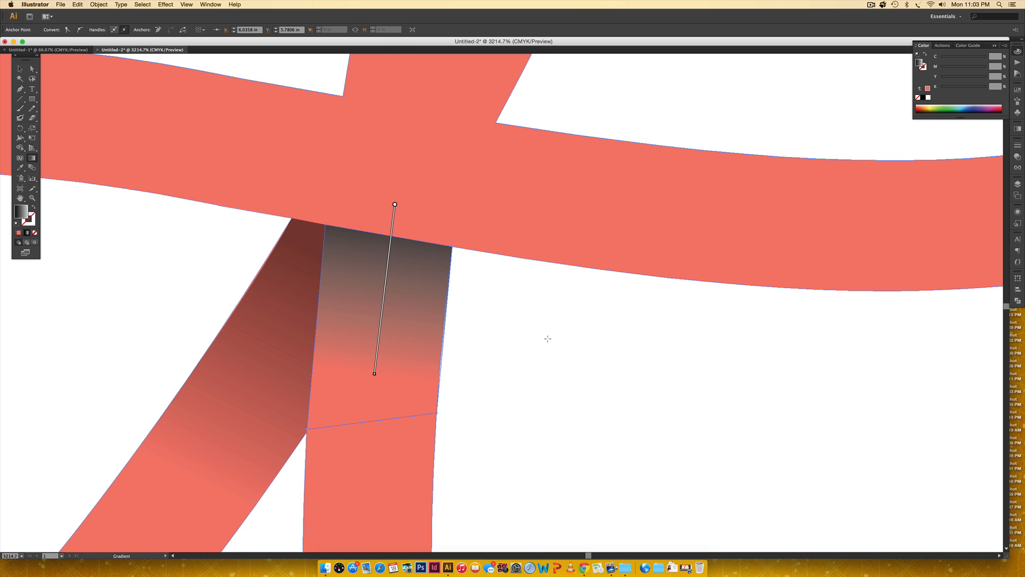
Set the stem shadow's blend mode to Multiply and its opacity to 35%
key("v")
left_click(1017, 157)
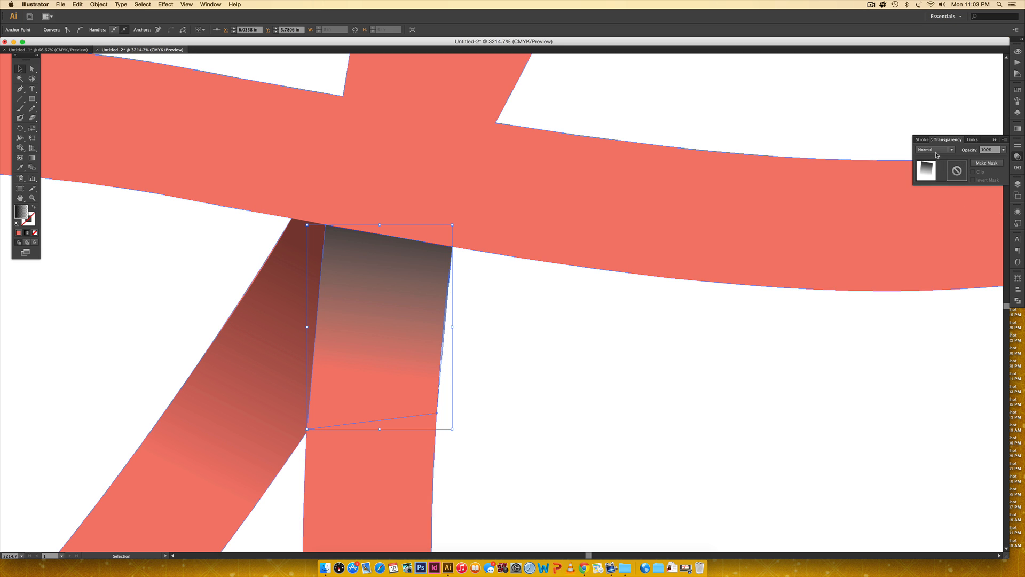
left_click(935, 149)
left_click(932, 179)
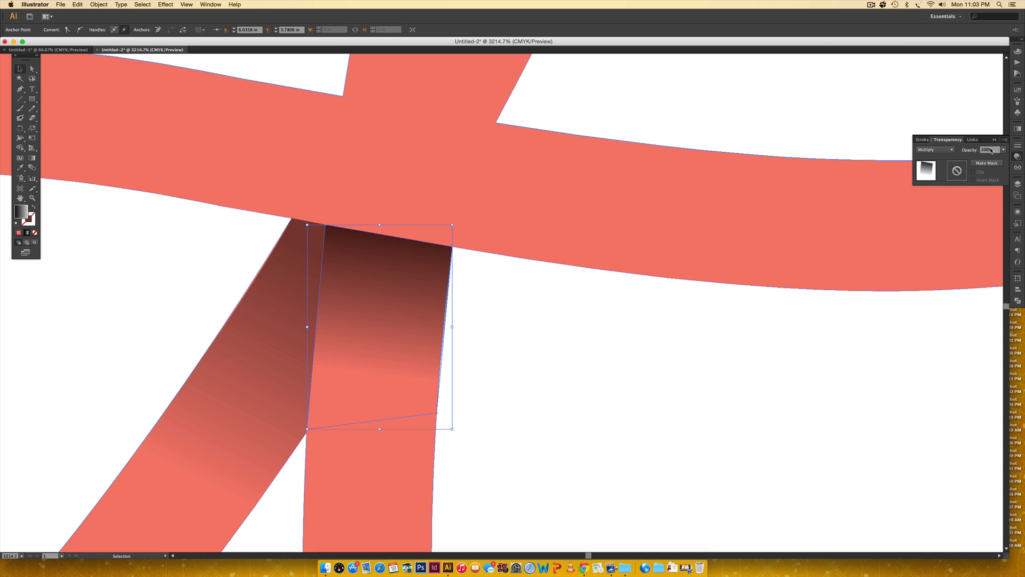
left_click(969, 149)
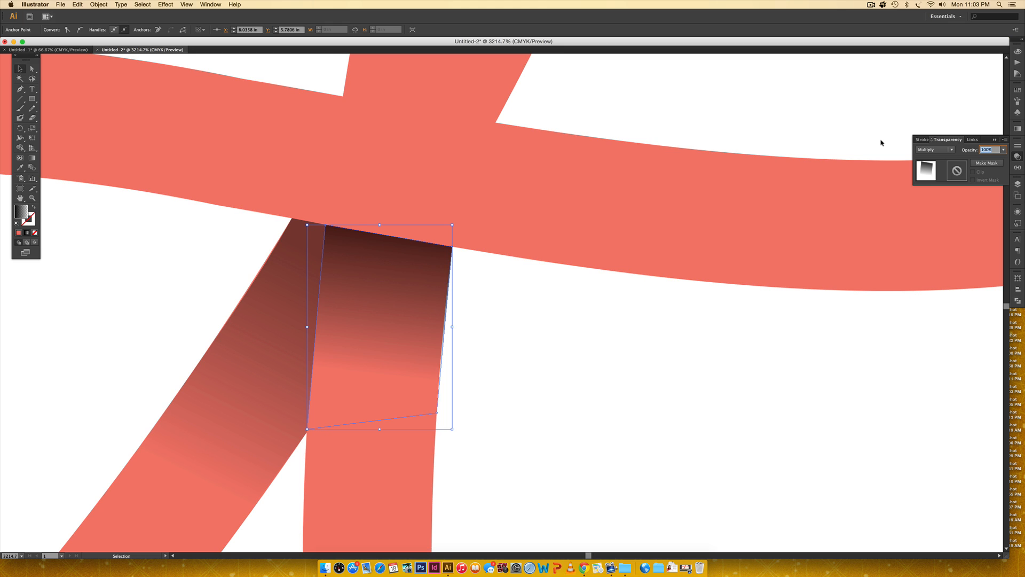
type("35")
key("Return")
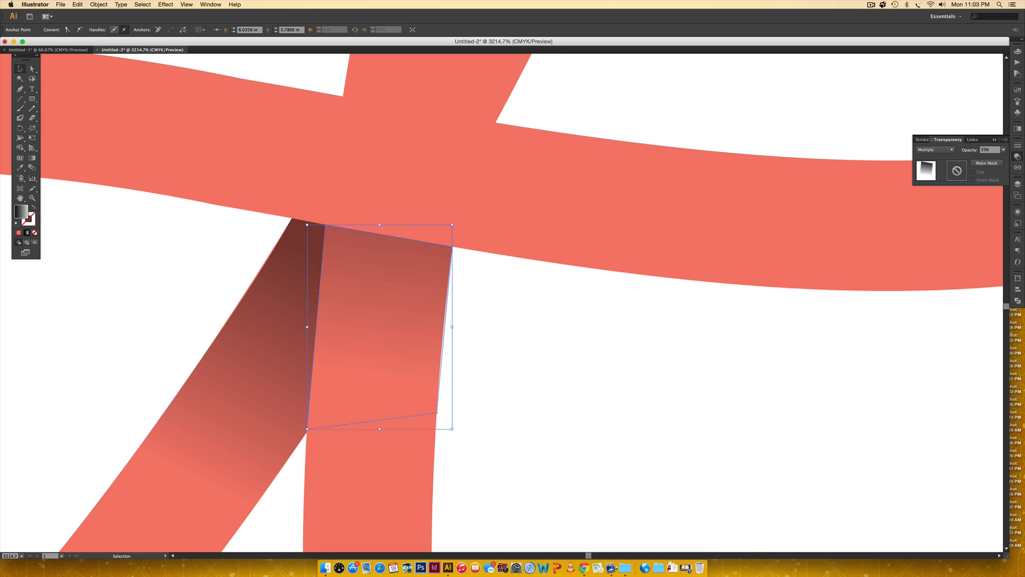
Set the stem shadow's opacity to 45%
left_click(988, 150)
type("45")
key("Return")
key("a")
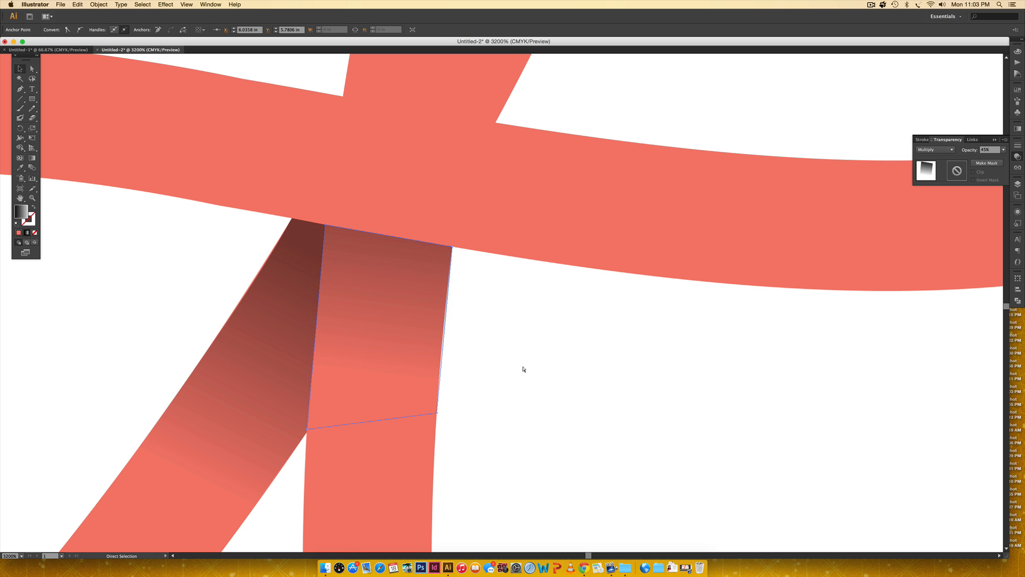
Deselect the stem shadow and compare the shading at the t's crossing with the other two versions of the Et lettering
key("super+minus")
key("super+minus")
key("super+minus")
key("super+minus")
key("super+minus")
key("super+minus")
key("super+minus")
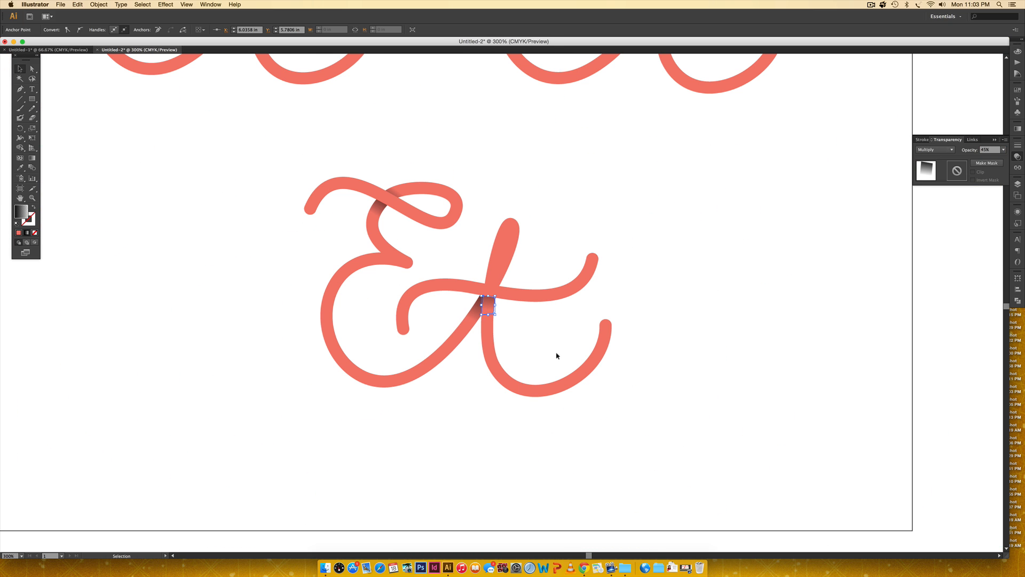
left_click(682, 318)
scroll(661, 267, "up", 5)
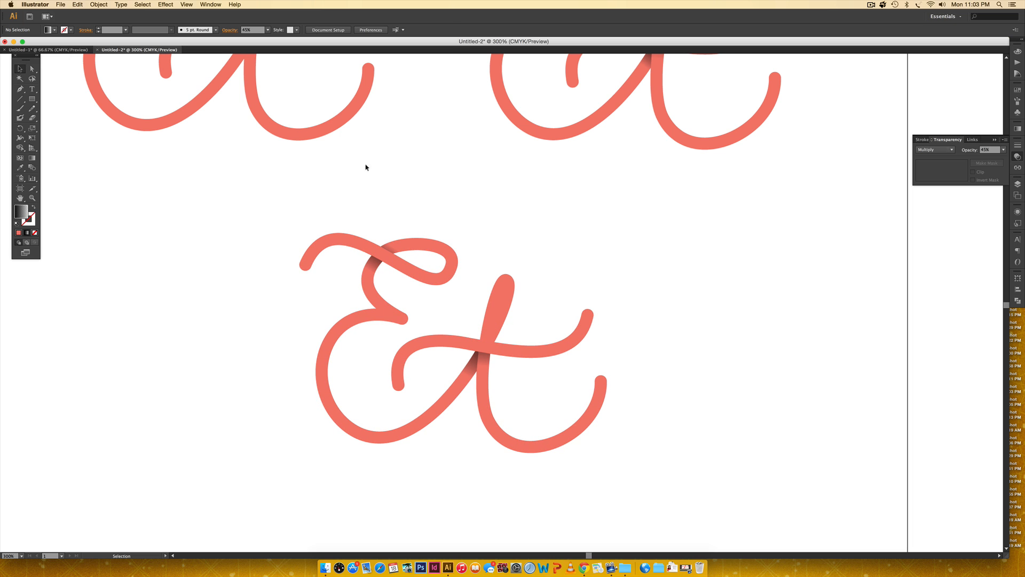
scroll(399, 156, "up", 10)
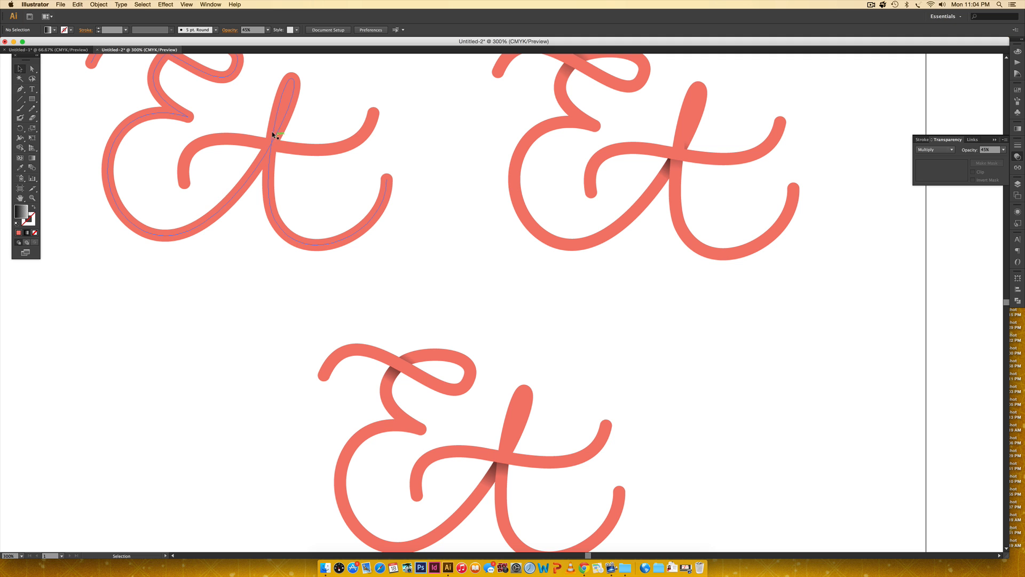
scroll(572, 297, "down", 4)
scroll(571, 298, "right", 3)
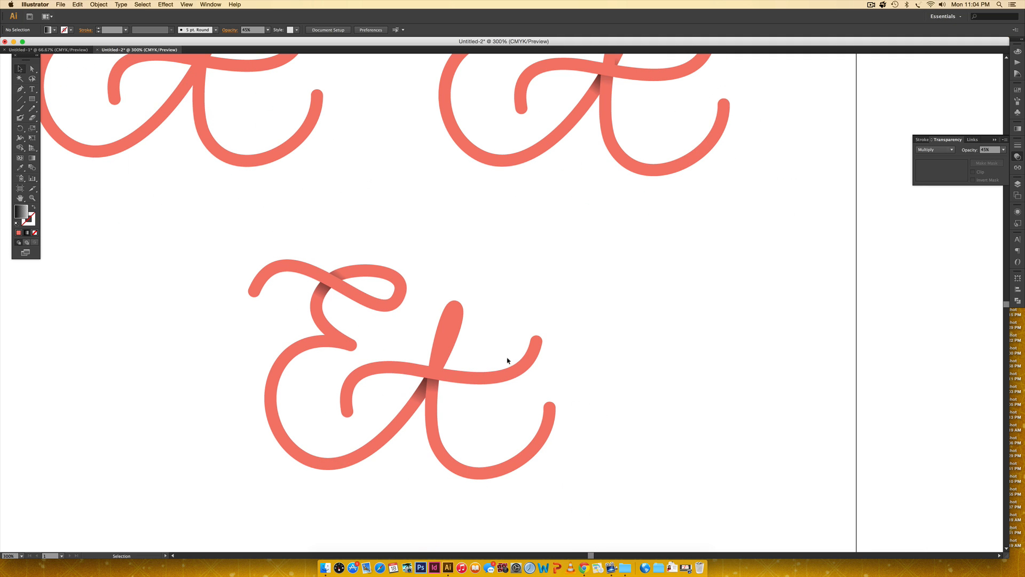
Draw a closed four-sided shape with the Pen tool along the t stem's right edge, sitting on the crossbar's upper edge and widening upward
key("z")
left_click_drag(407, 350, 507, 411)
key("space")
left_click_drag(447, 206, 431, 399)
key("i")
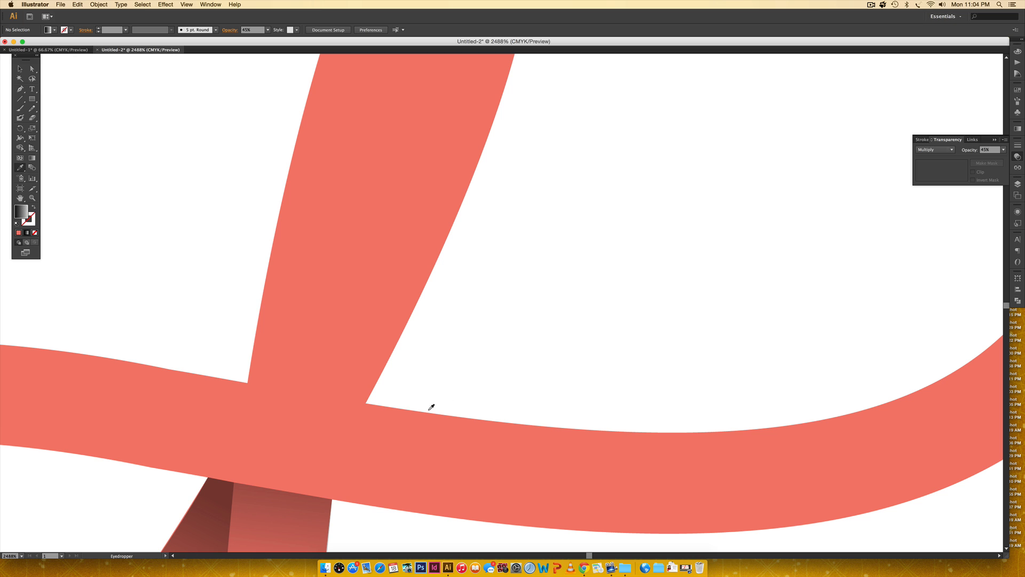
key("p")
left_click(360, 407)
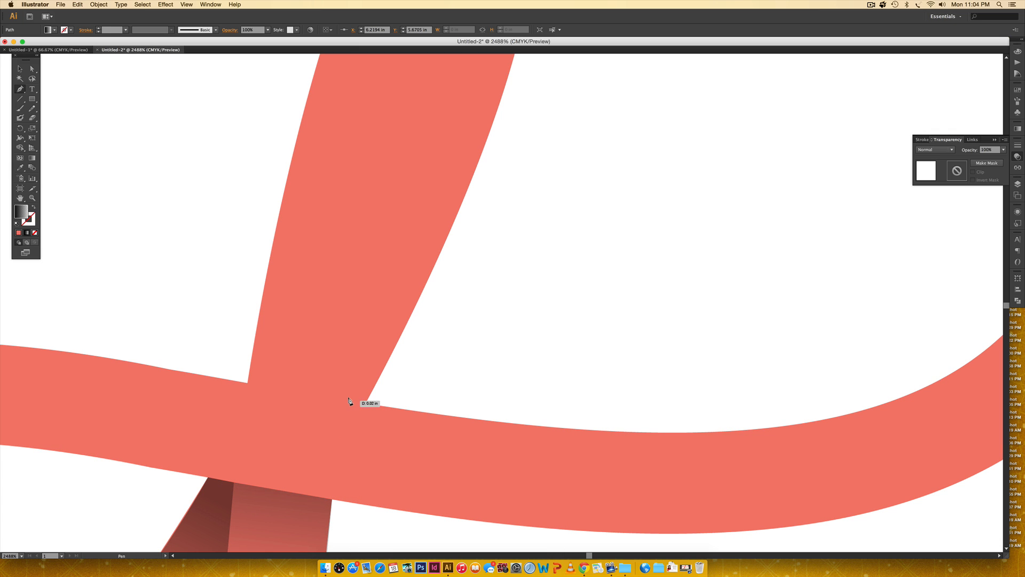
left_click_drag(338, 398, 352, 268)
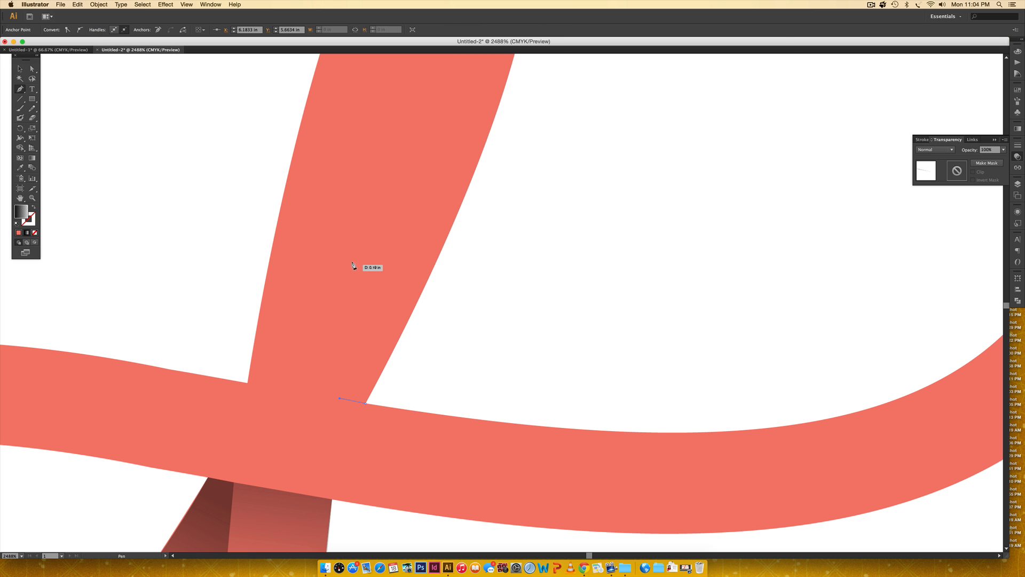
left_click(355, 265)
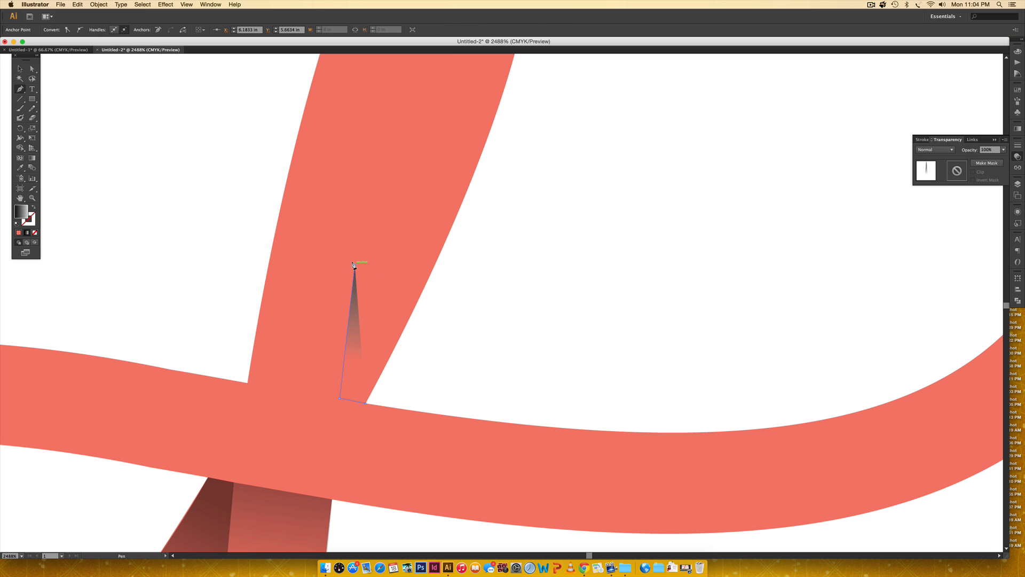
left_click(424, 285)
left_click(364, 402)
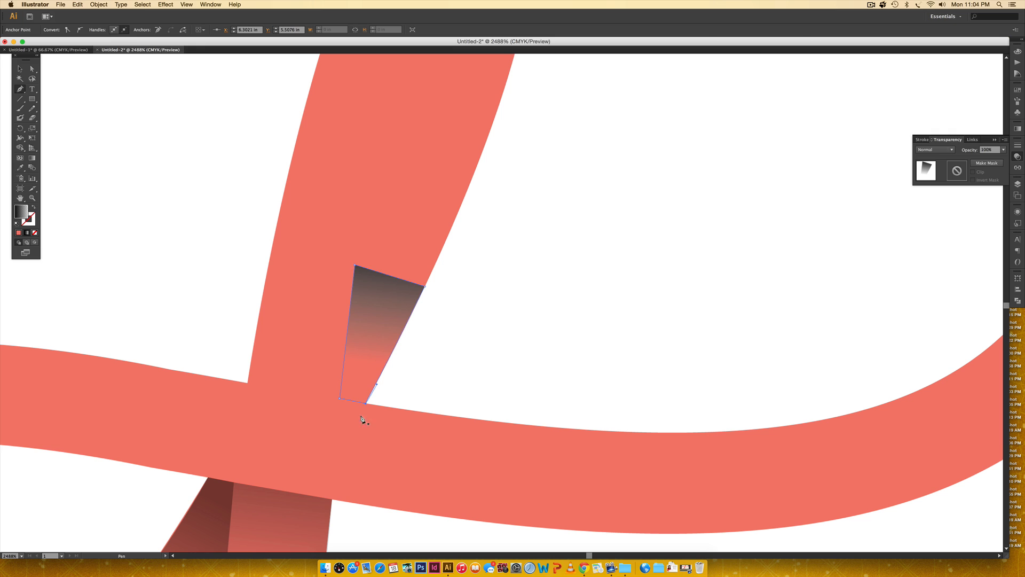
key("v")
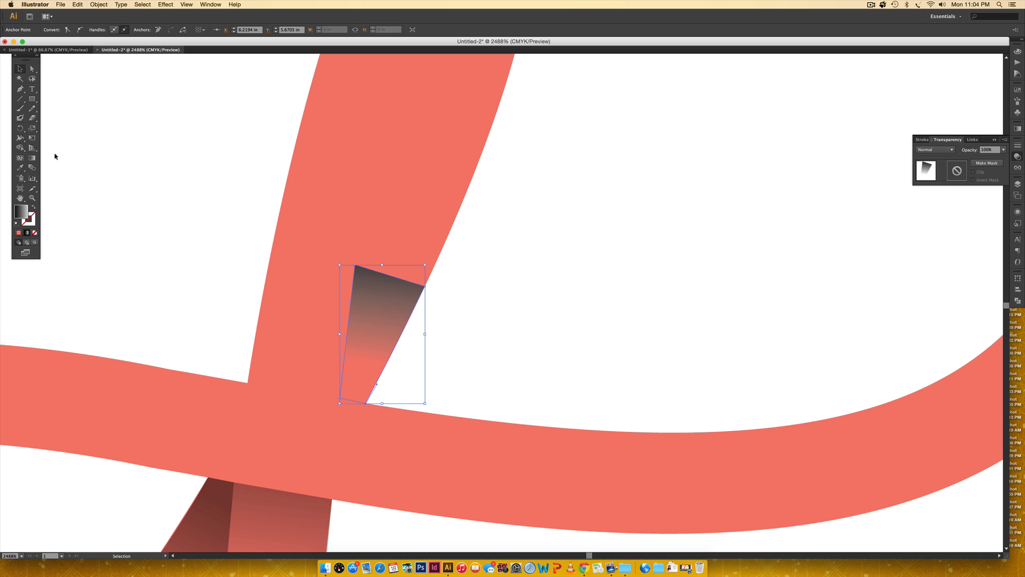
Redirect the new shape's gradient to run from dark just outside its left edge, fading out slightly upward toward the stem's right edge
key("g")
left_click_drag(315, 410, 374, 359)
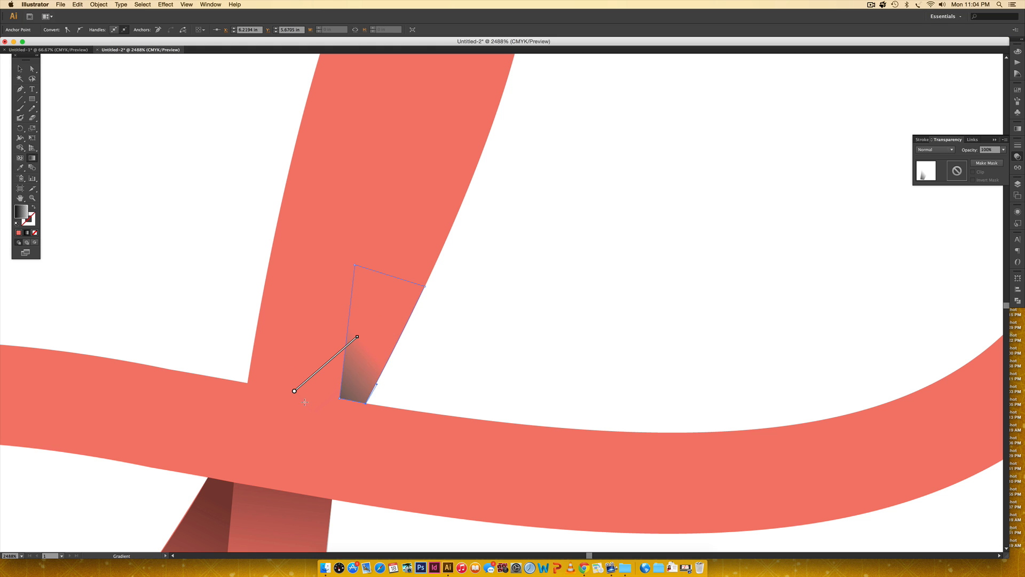
left_click_drag(306, 401, 373, 367)
left_click_drag(305, 350, 380, 329)
mouse_move(309, 350)
left_mouse_down()
mouse_move(318, 363)
mouse_move(373, 330)
left_mouse_up()
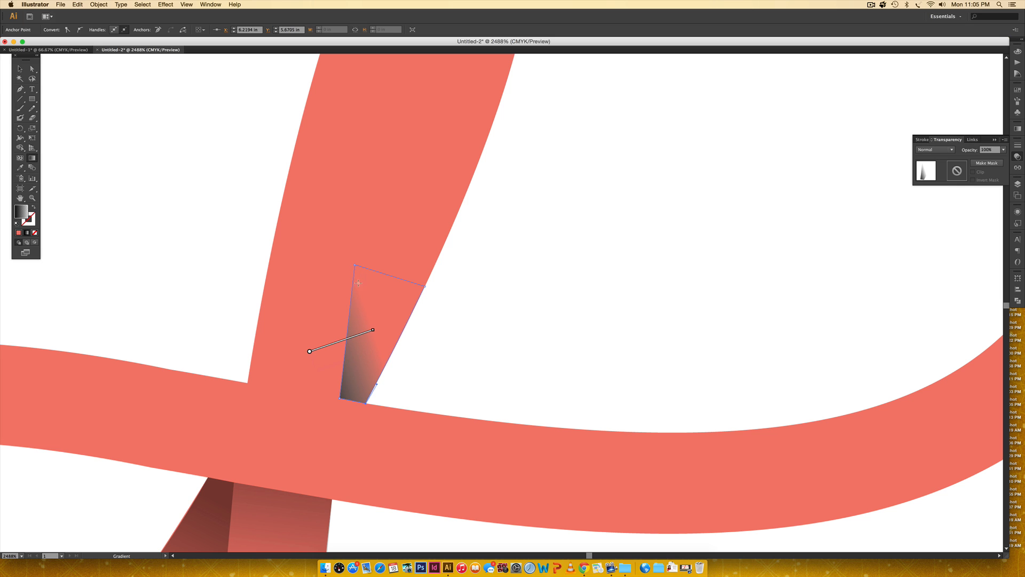
key("v")
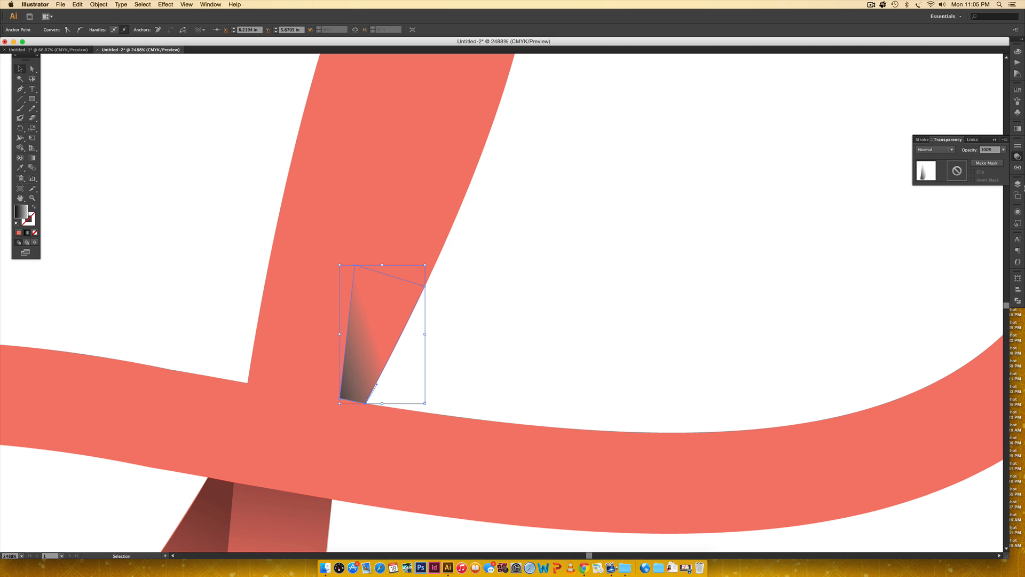
Set the upper stem shadow's blend mode to Multiply and its opacity to 50%, and deselect it
left_click(951, 150)
left_click(934, 172)
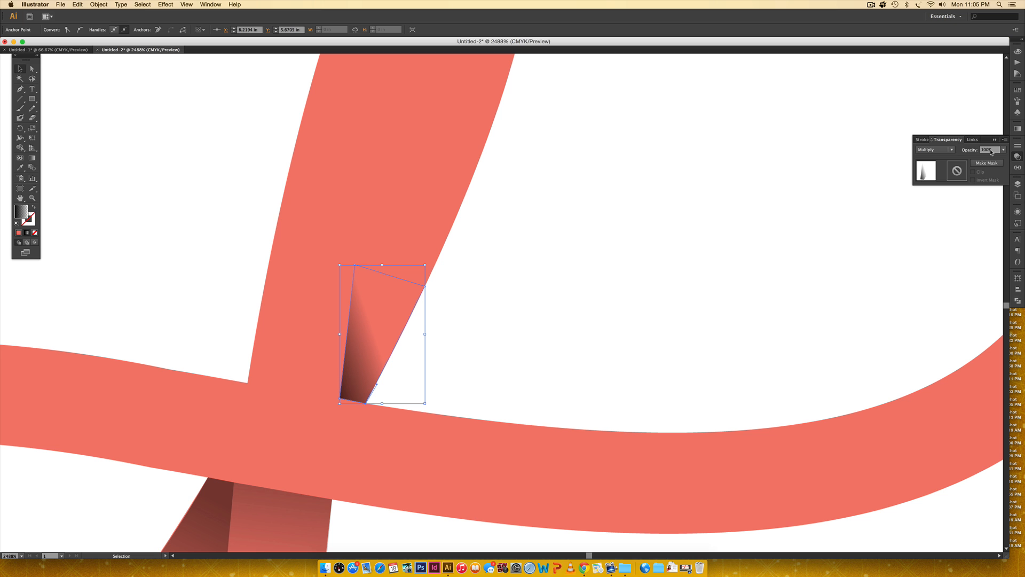
left_click(991, 150)
type("50")
key("Return")
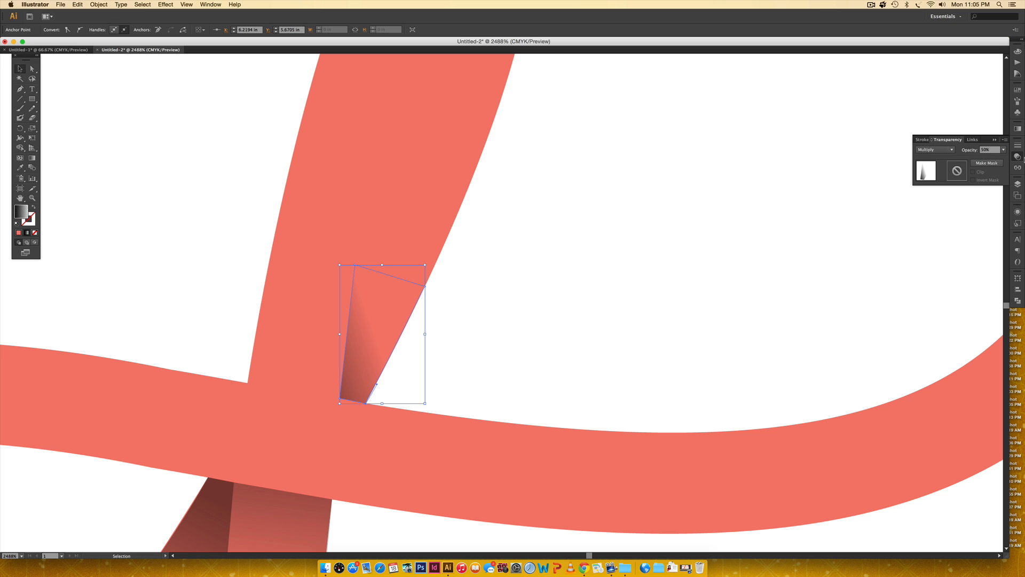
key("super+minus")
key("super+minus")
key("super+minus")
key("super+minus")
key("super+minus")
key("super+minus")
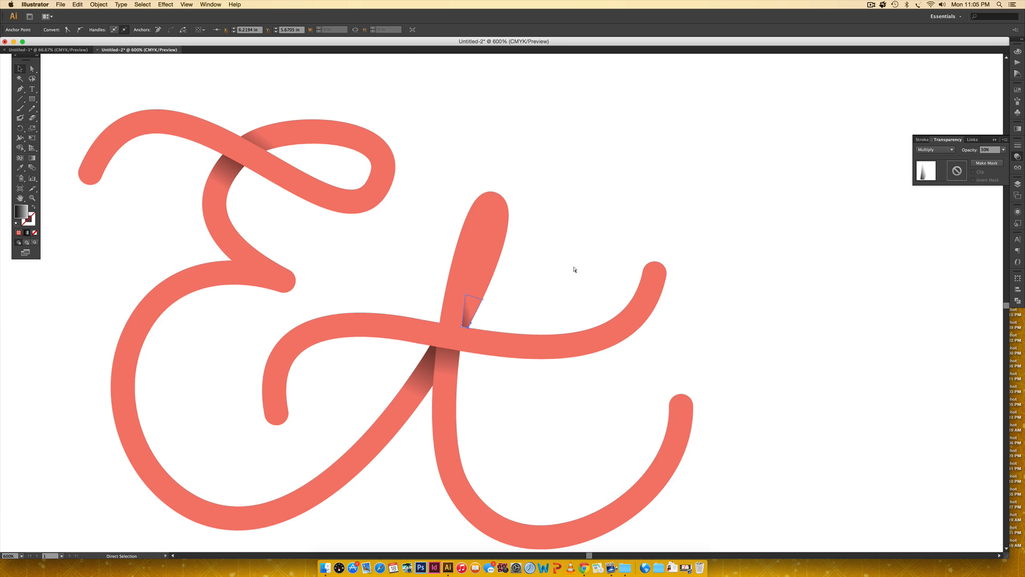
left_click(604, 195)
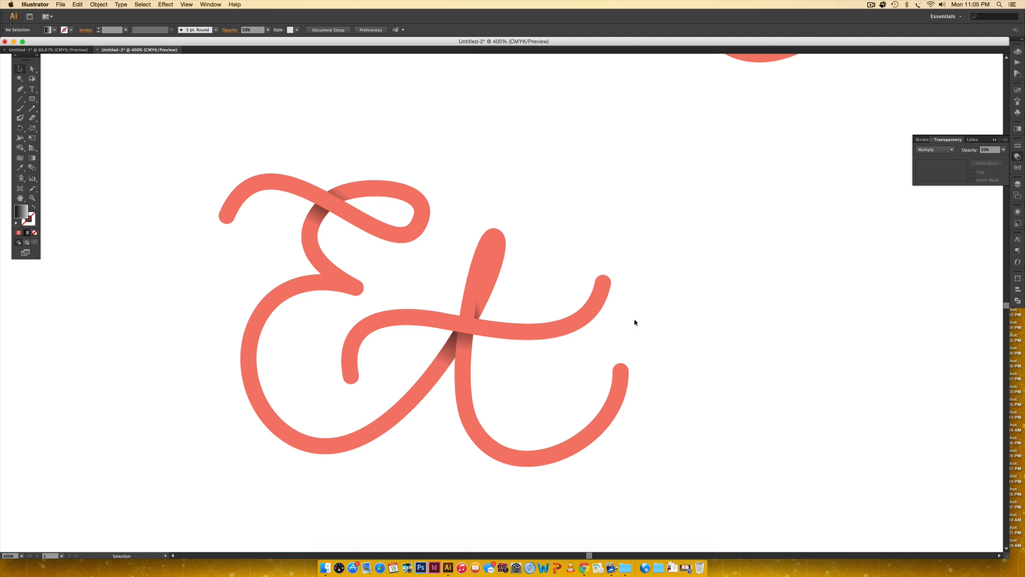
Move the lower-left and upper-left anchor points of the upper stem shadow slightly to the right to narrow the shape
key("z")
left_click_drag(423, 238, 538, 372)
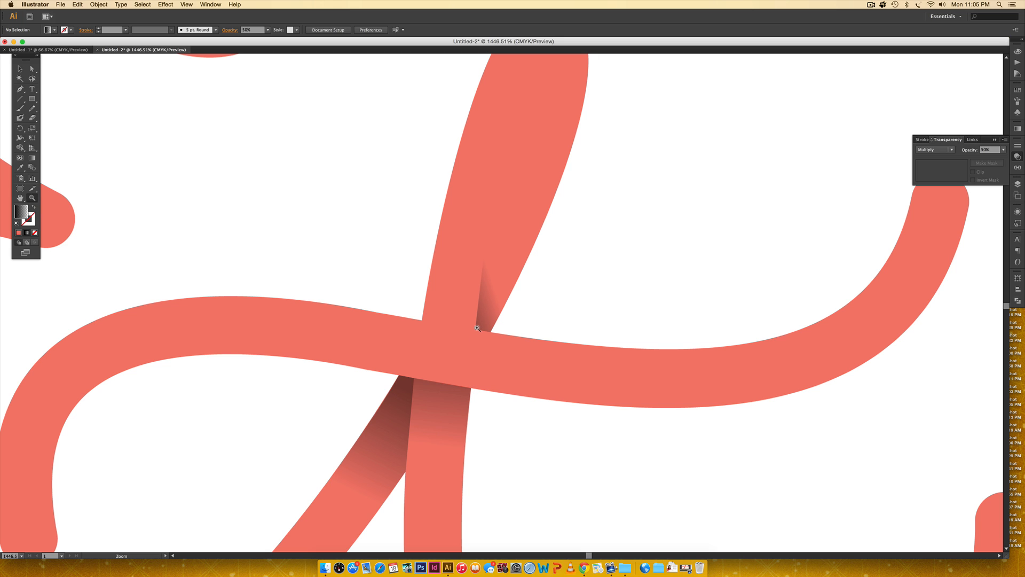
left_click_drag(436, 255, 551, 365)
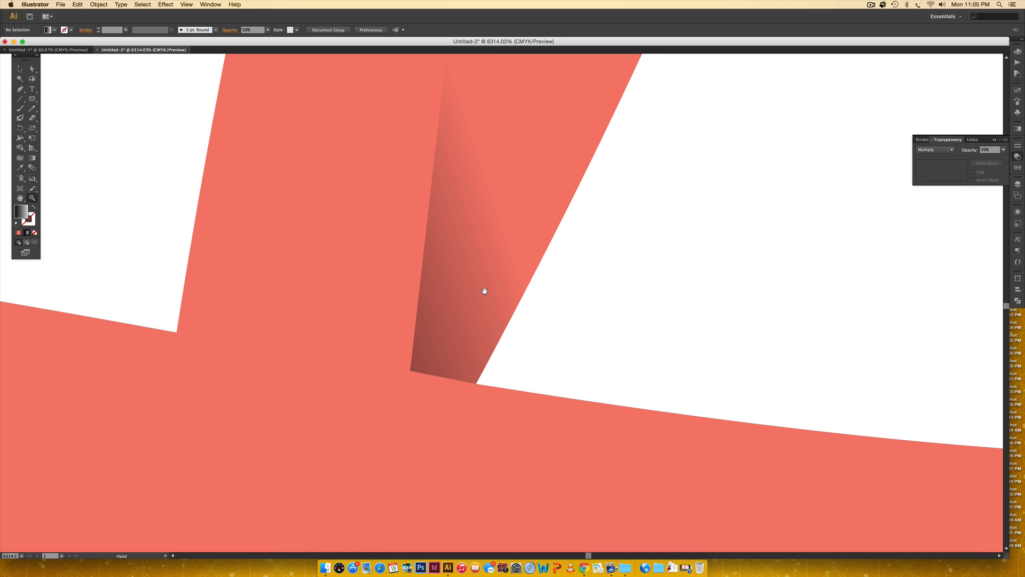
key("a")
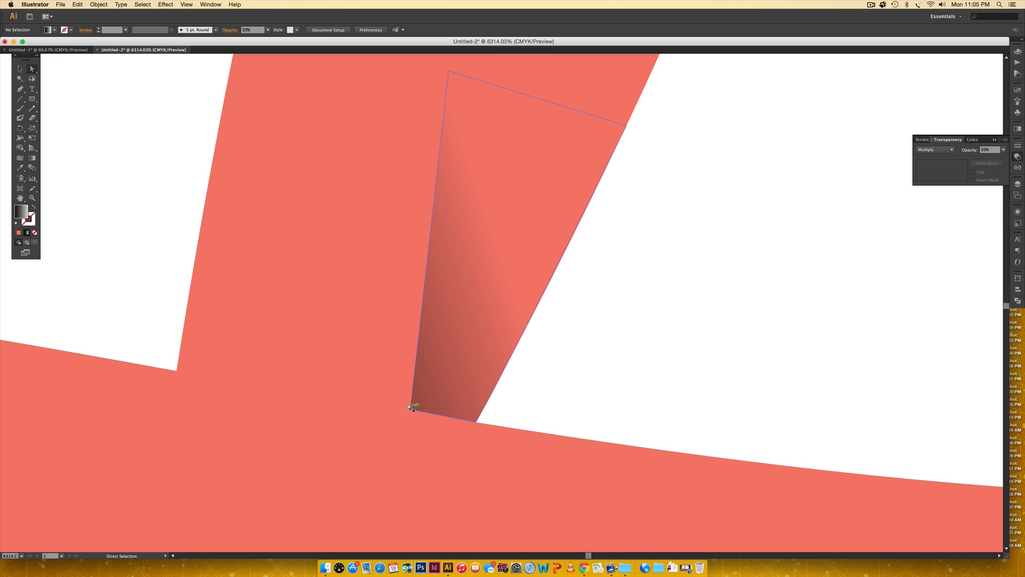
left_click(410, 409)
left_click_drag(409, 409, 419, 410)
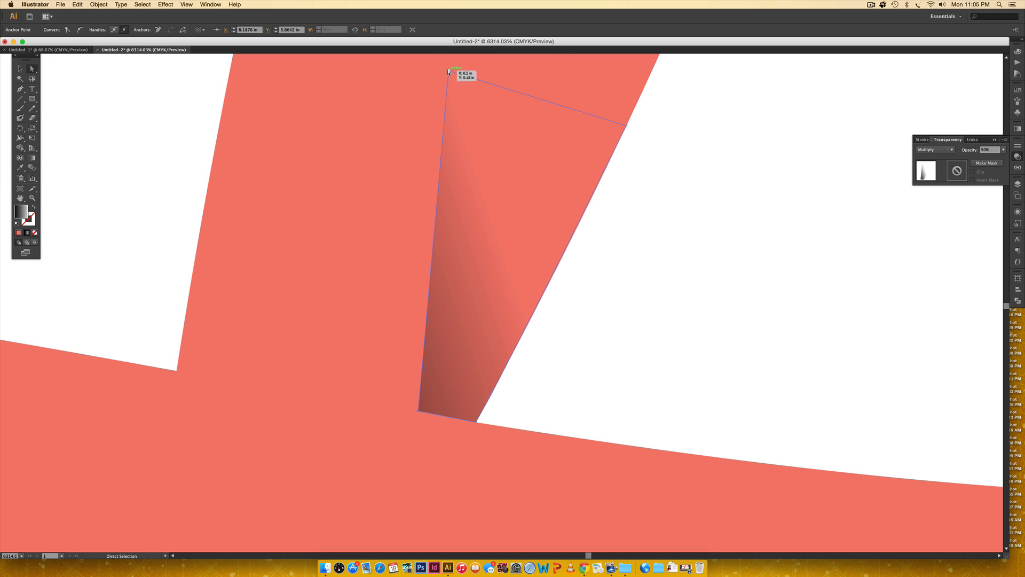
left_click_drag(448, 70, 453, 70)
key("v")
Deselect the upper stem shadow and compare the shaded lettering with the other two versions on the artboard
key("super+minus")
key("super+minus")
key("super+minus")
key("super+minus")
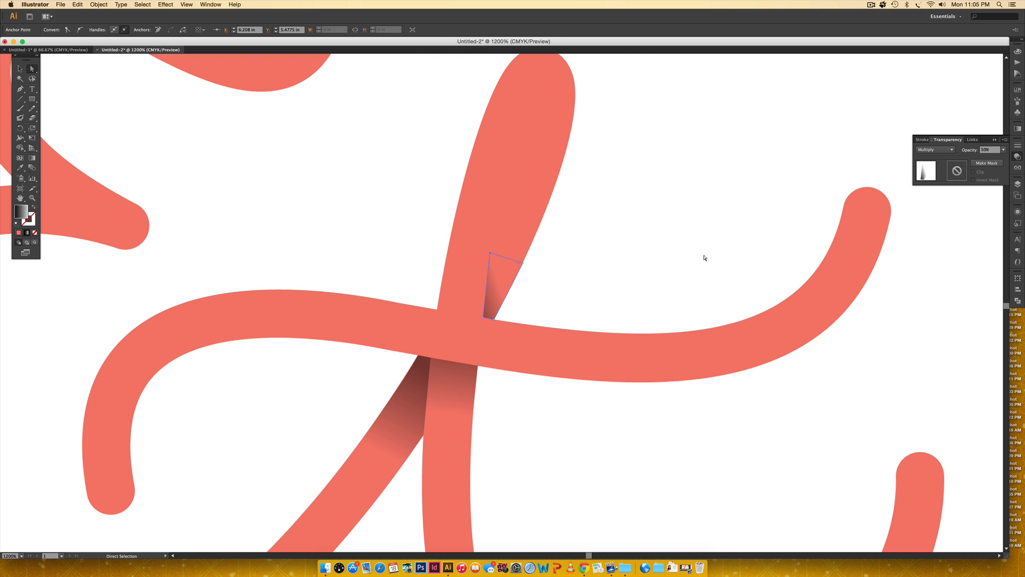
key("v")
left_click(708, 256)
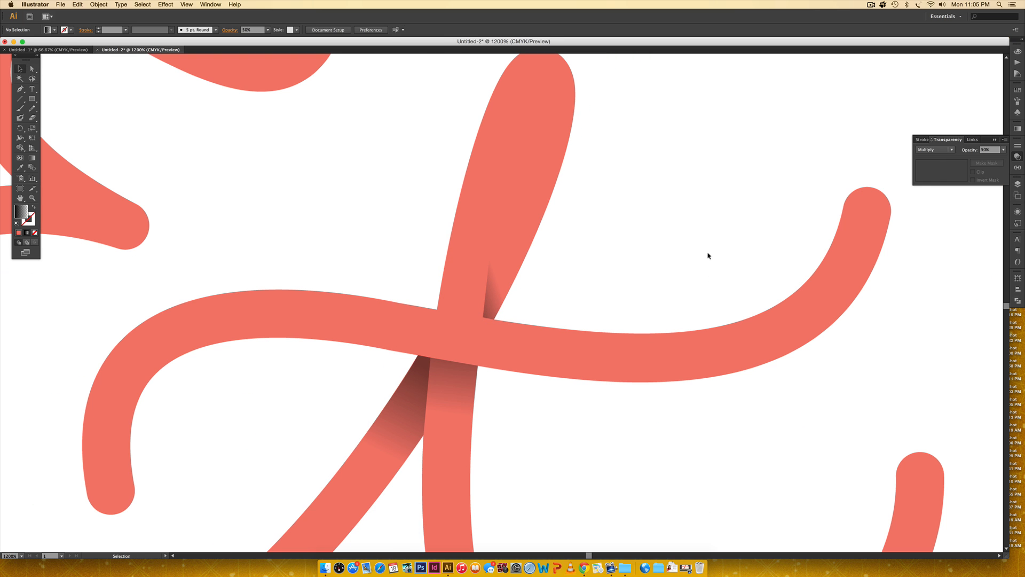
key("super+minus")
key("super+minus")
key("super+minus")
key("super+minus")
key("super+minus")
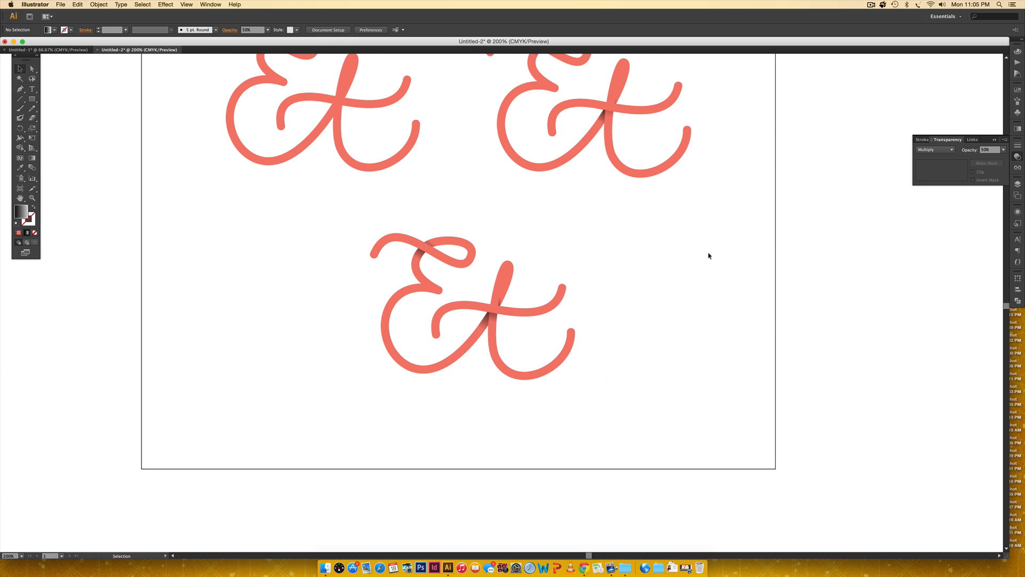
scroll(709, 255, "up", 5)
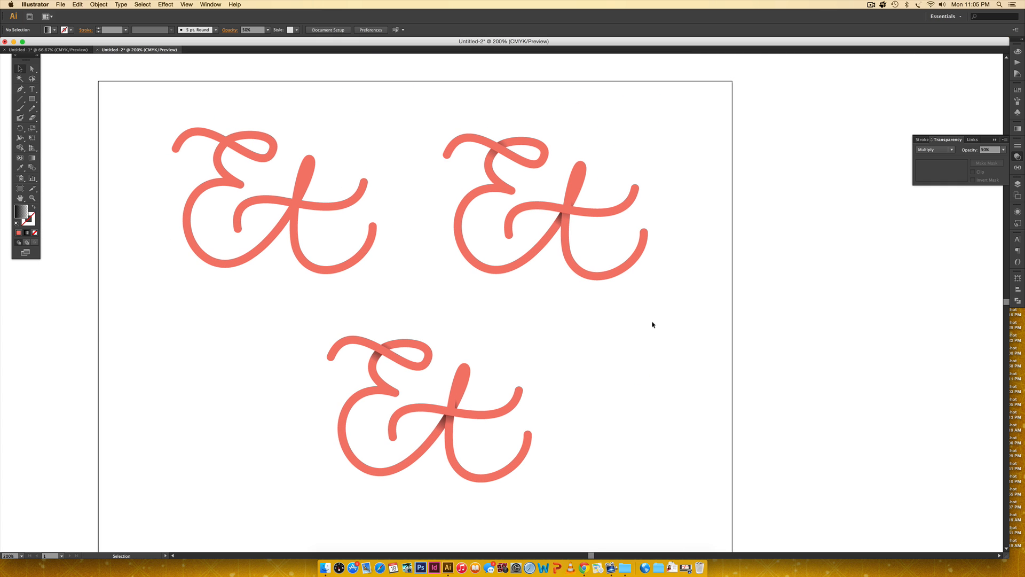